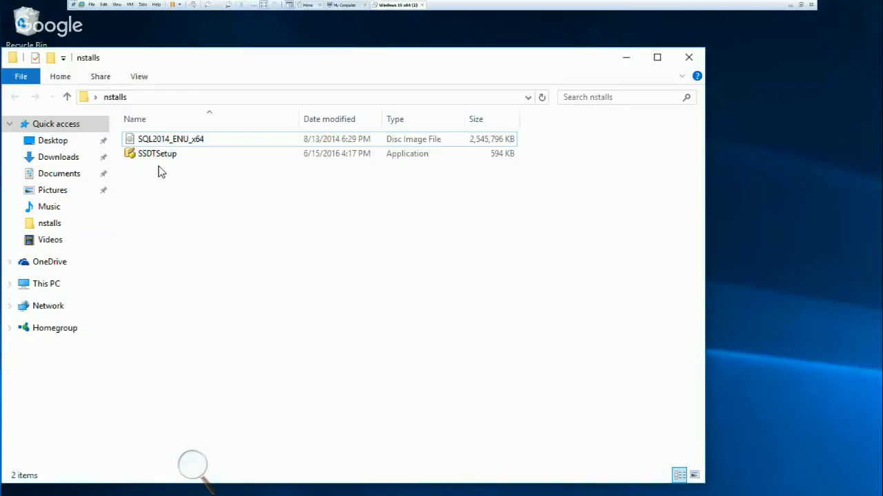
Mount the SQL2014_ENU_x64 disc image, run its setup application with permission to make changes, and bring up the installation center.
click(164, 142)
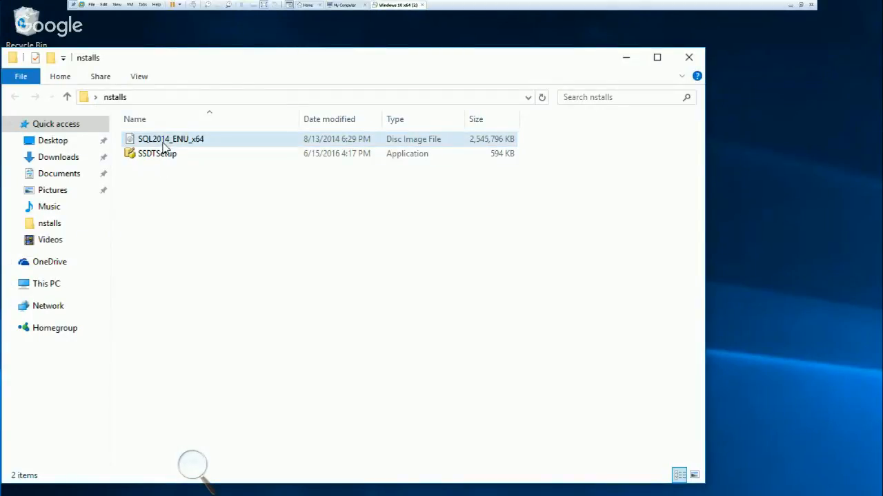
double_click(164, 142)
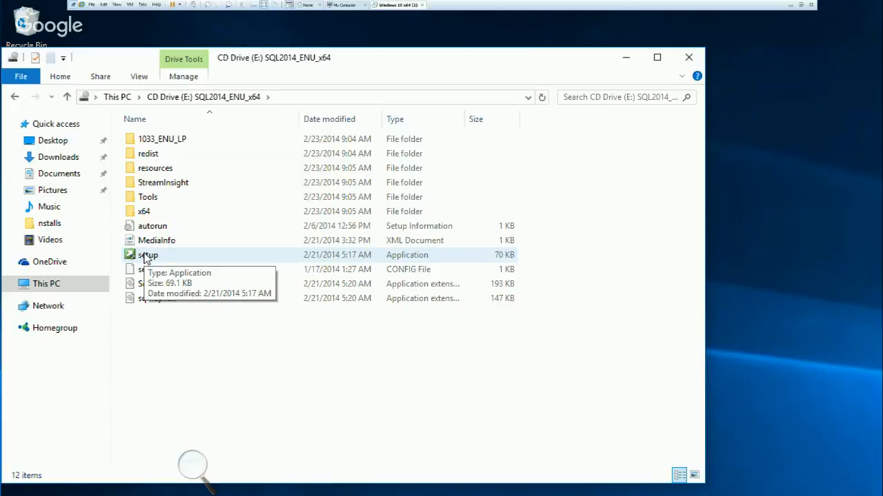
double_click(146, 257)
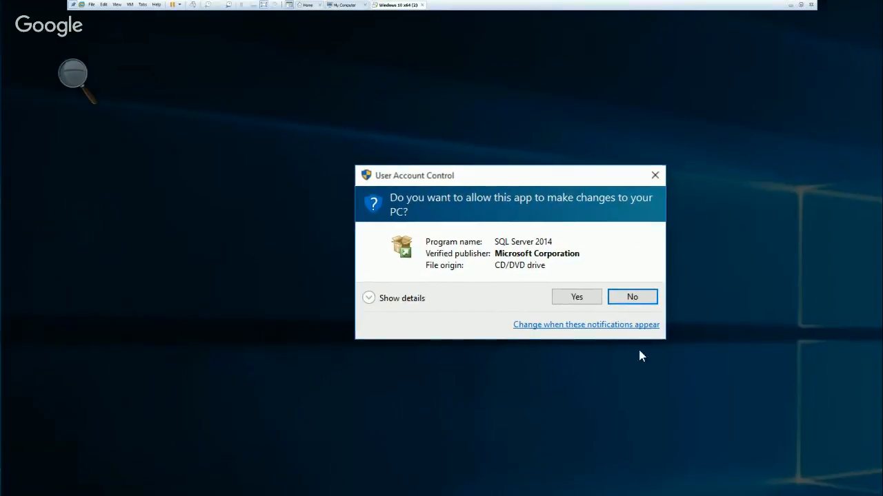
click(578, 297)
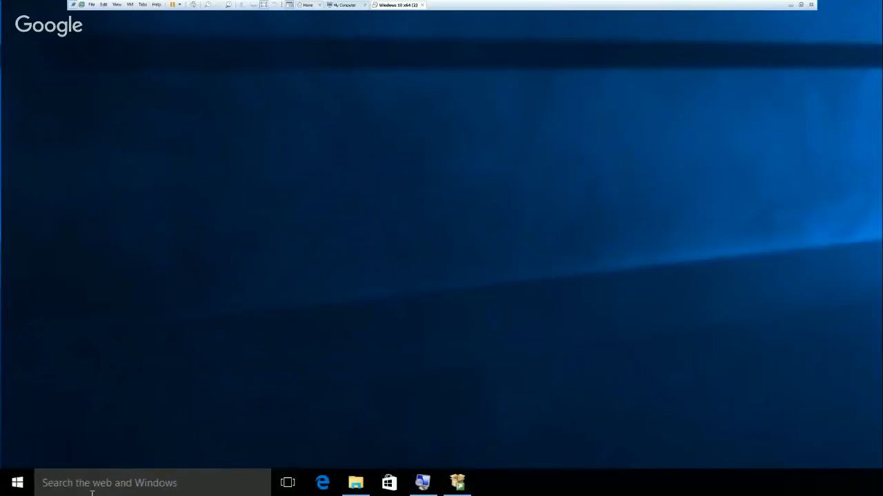
click(461, 491)
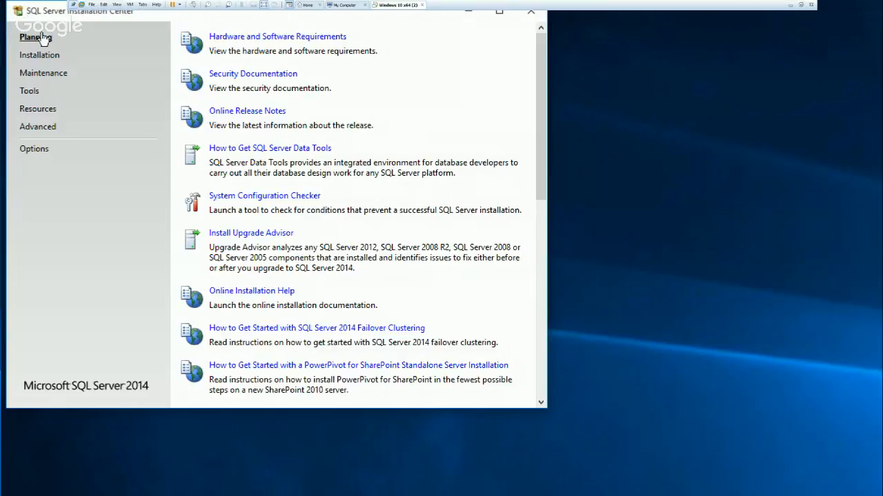
Launch a new SQL Server stand-alone installation, move the wizard fully into view and accept the prefilled product key.
click(49, 62)
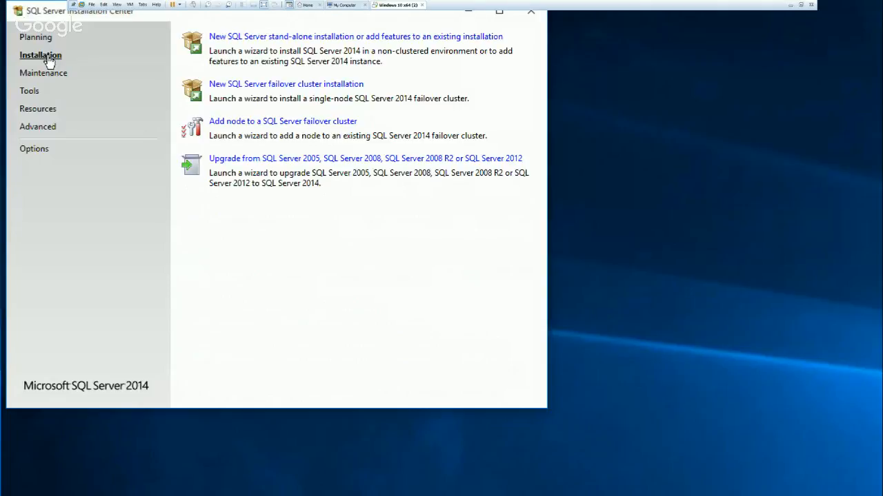
click(328, 42)
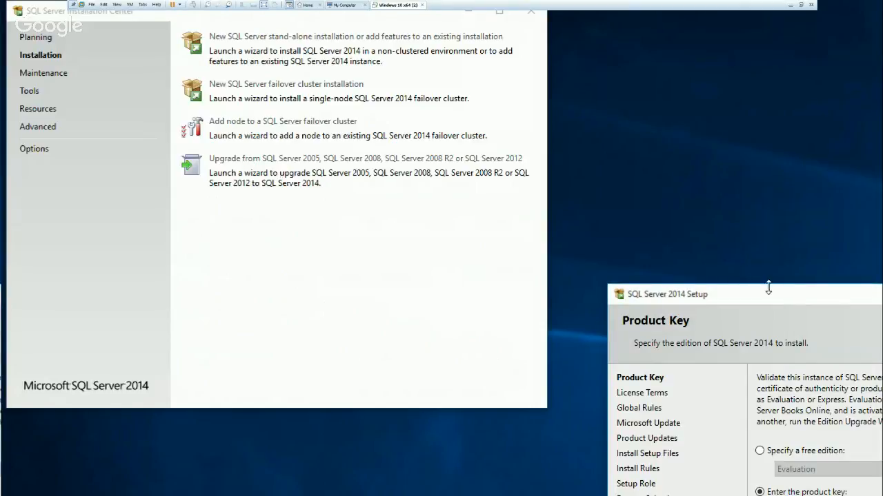
drag(778, 293, 564, 64)
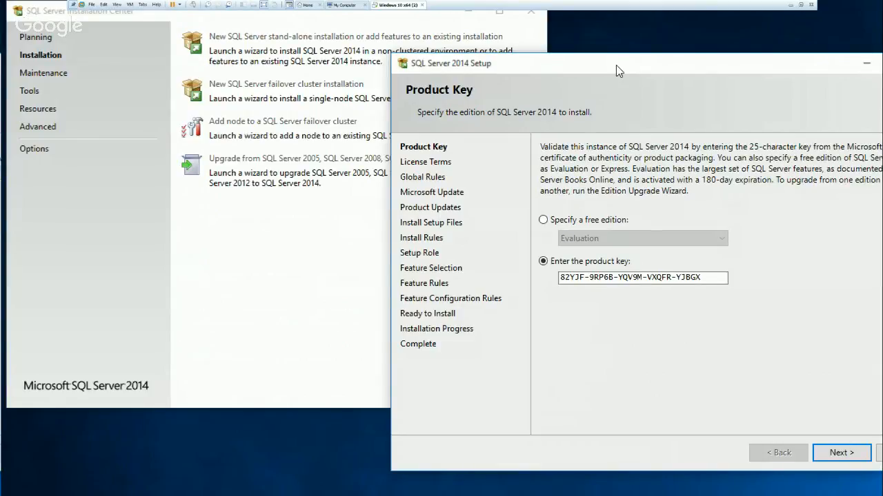
drag(616, 65, 463, 39)
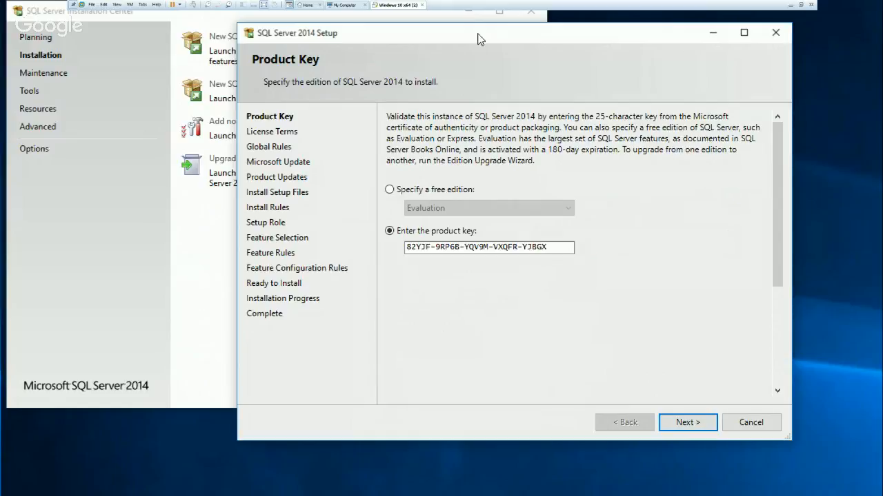
click(689, 423)
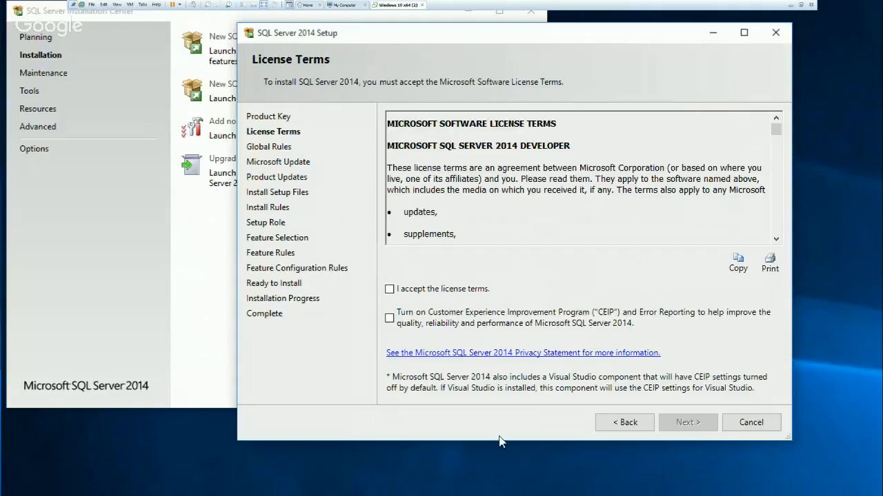
Accept the license terms, look through the agreement text and continue without turning on the Customer Experience Improvement Program.
click(390, 290)
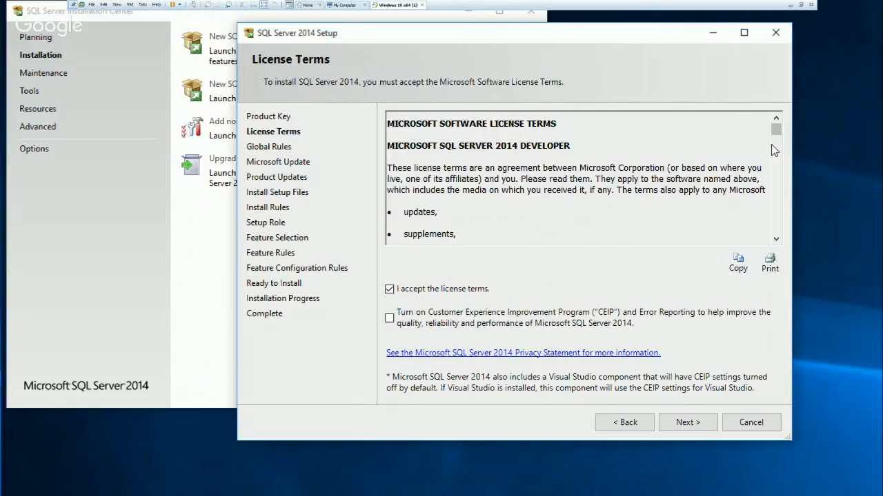
scroll(776, 136, down, 2)
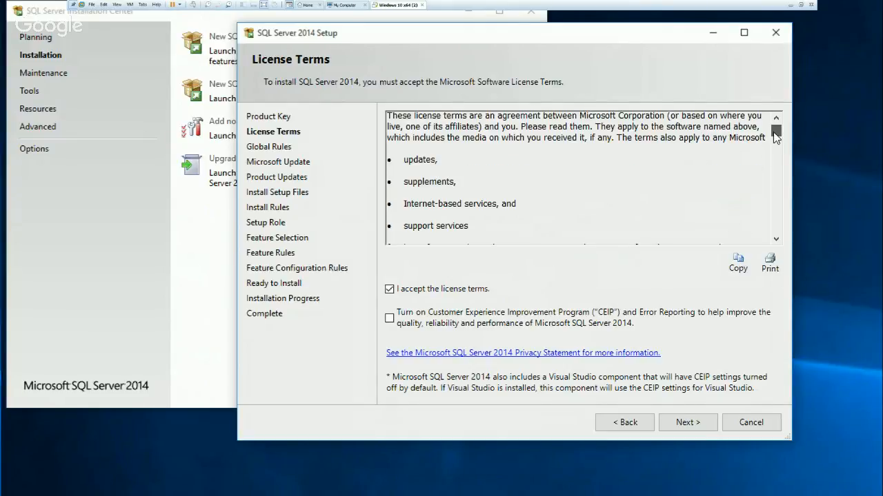
drag(773, 133, 773, 137)
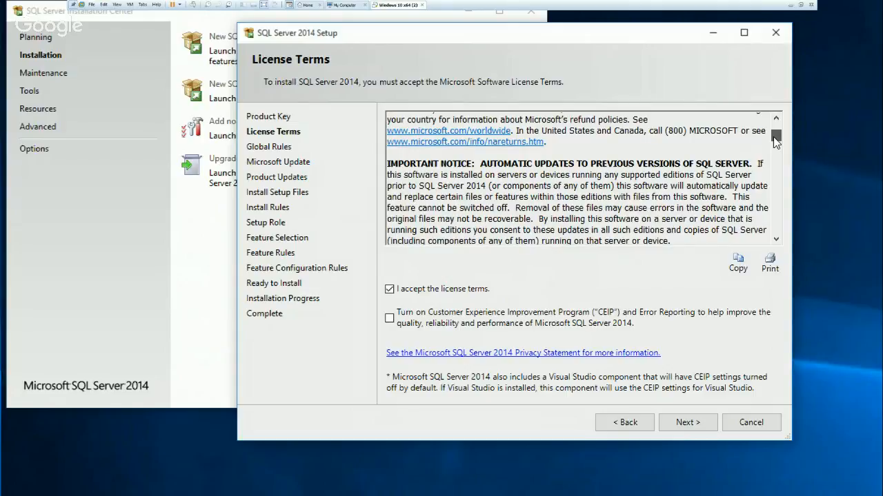
drag(773, 136, 777, 178)
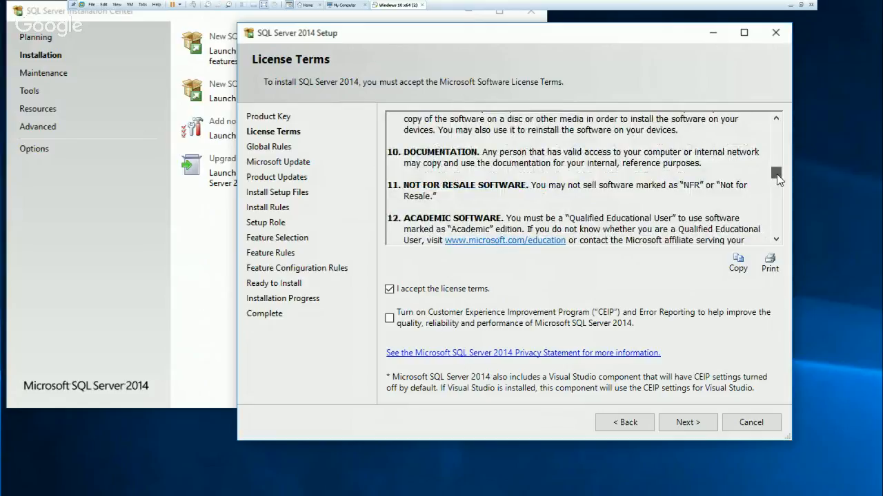
drag(777, 178, 776, 126)
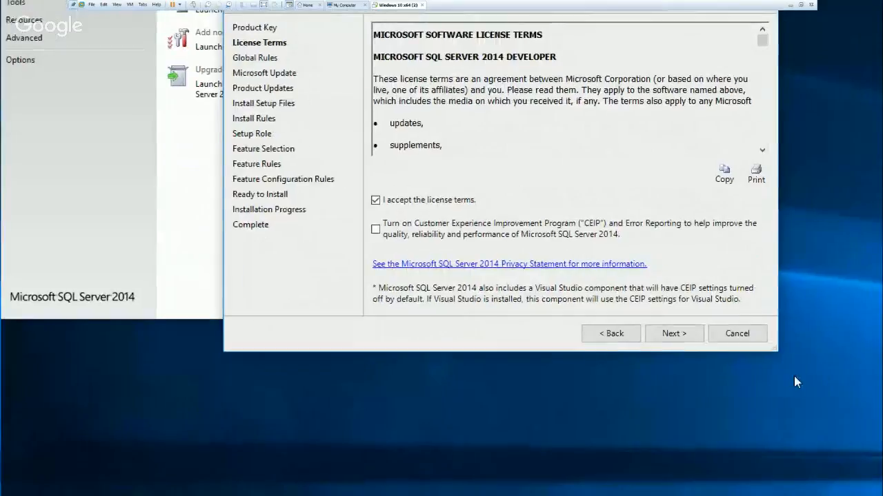
click(648, 340)
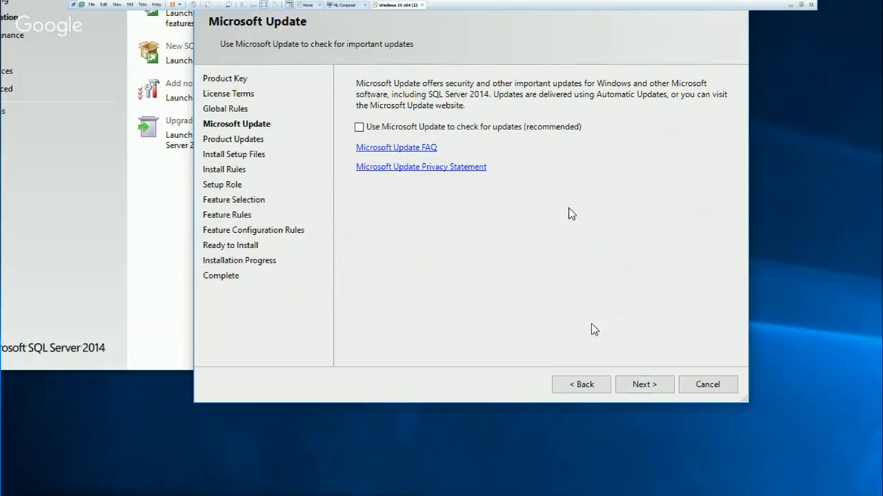
Continue to feature selection with Microsoft Update checking left off and SQL Server Feature Installation kept as the setup role.
click(653, 384)
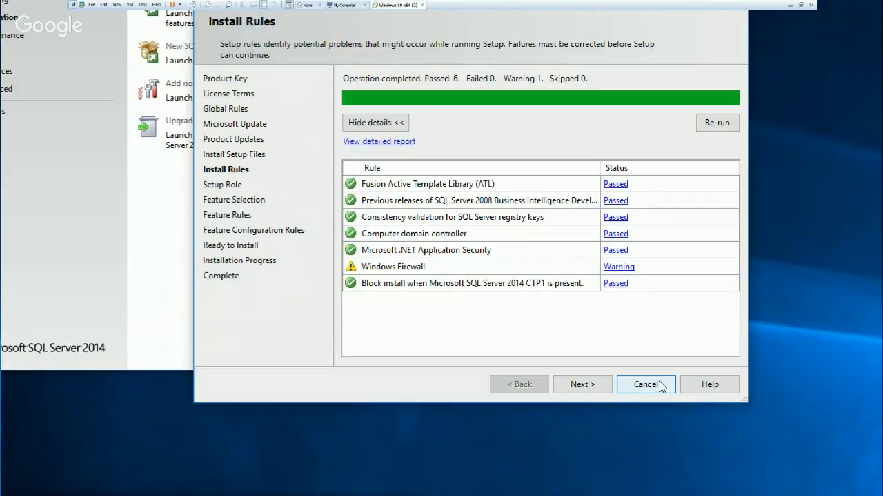
click(590, 386)
click(592, 386)
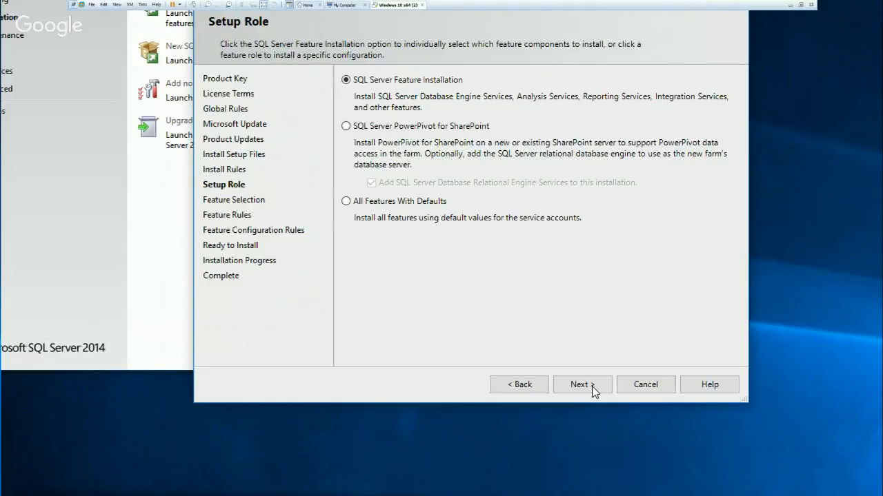
click(592, 384)
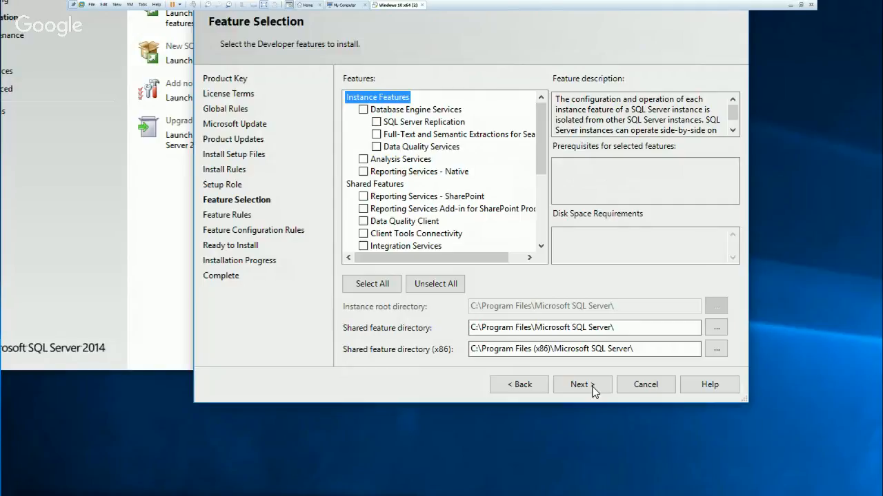
Select Database Engine Services with SQL Server Replication, Full-Text and Semantic Extractions and Data Quality Services, plus Analysis Services and Reporting Services - Native.
click(363, 110)
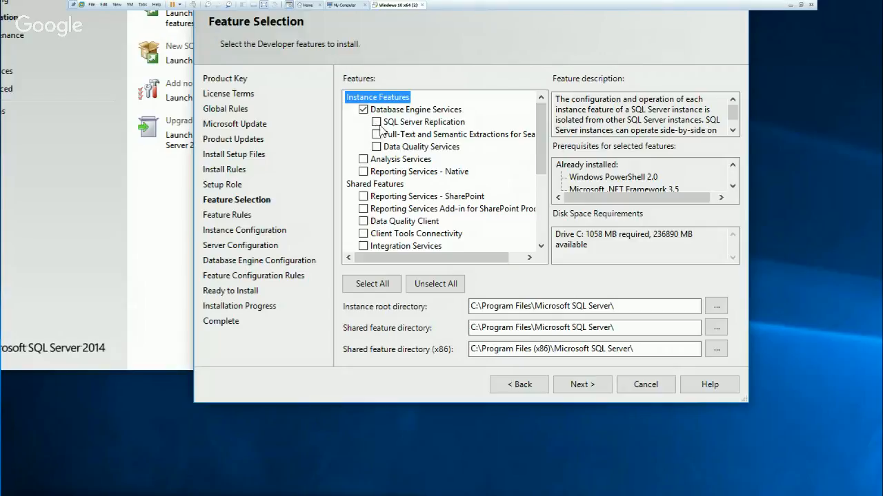
click(377, 122)
click(376, 135)
click(376, 147)
click(362, 159)
click(363, 171)
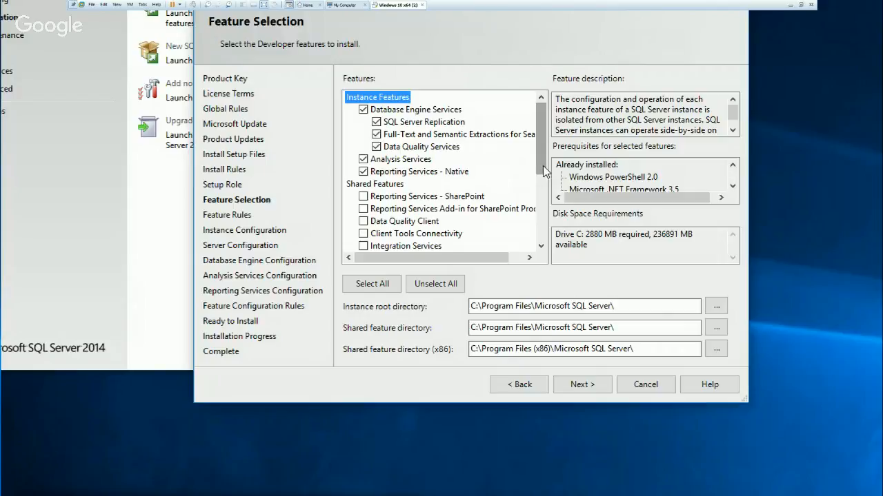
Select the shared features Client Tools Connectivity, Client Tools SDK, Management Tools - Basic with Complete, and SQL Client Connectivity SDK.
drag(542, 166, 540, 167)
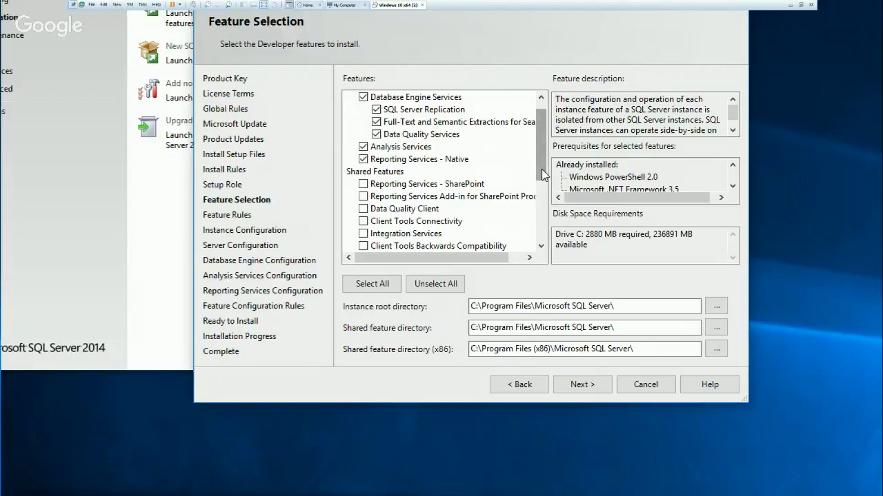
drag(542, 175, 543, 193)
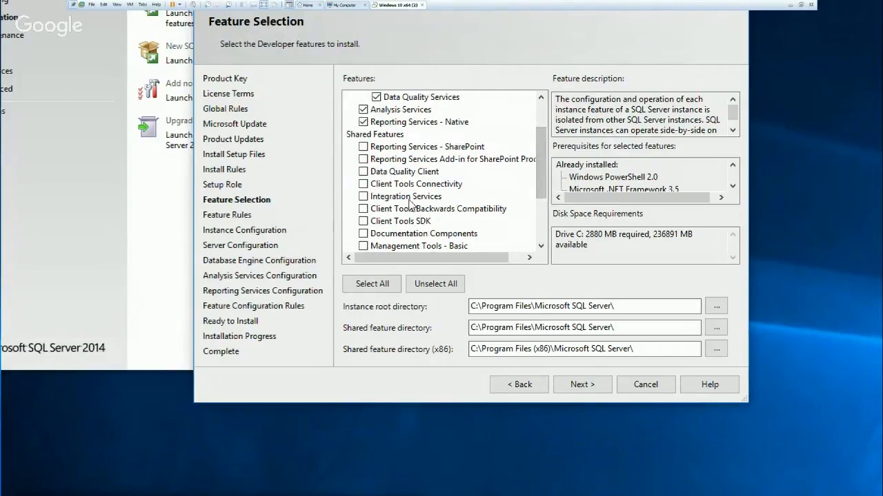
click(363, 184)
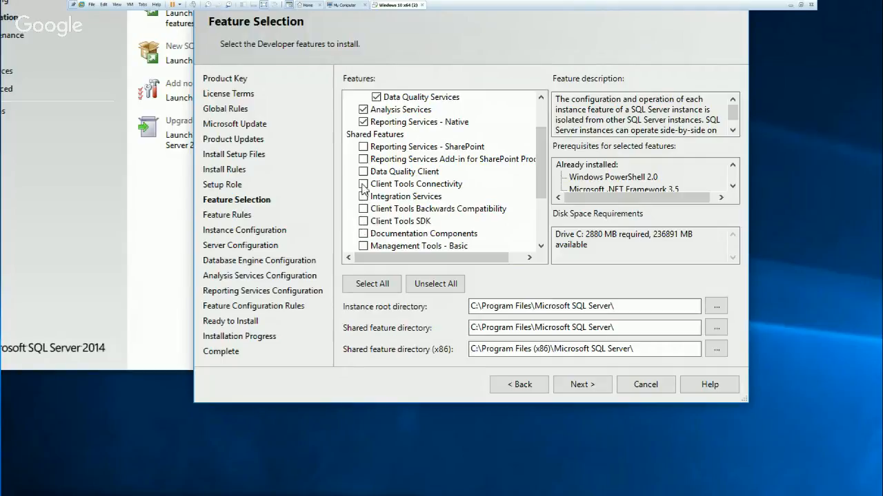
click(364, 221)
scroll(506, 236, down, 1)
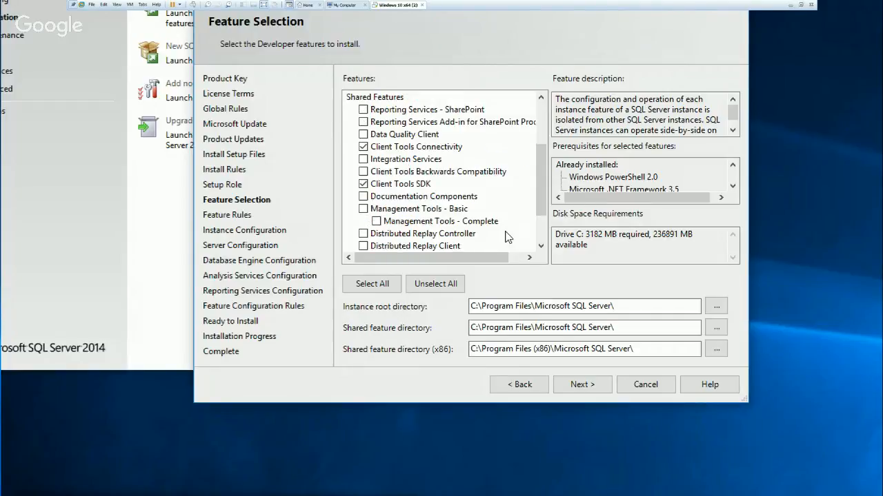
click(363, 209)
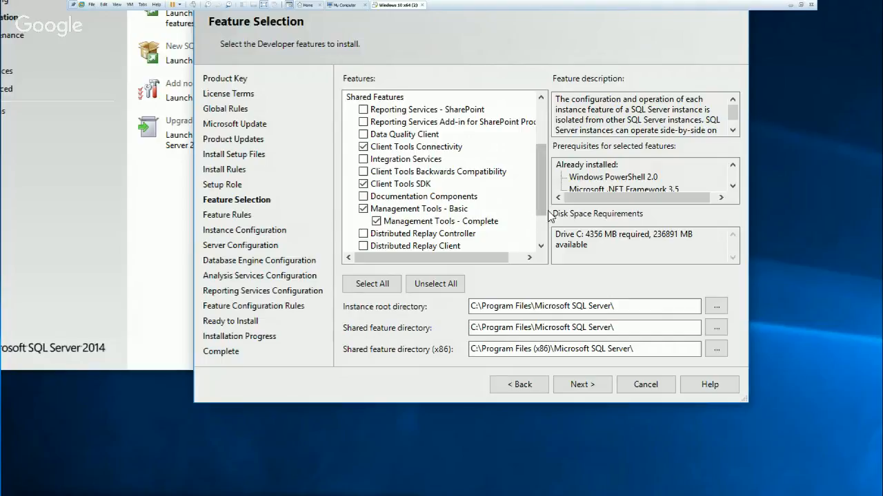
scroll(543, 205, down, 1)
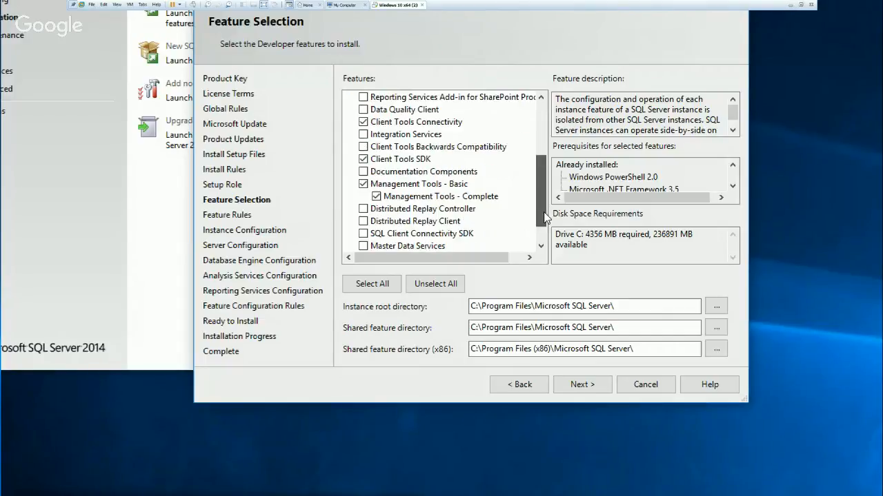
click(363, 234)
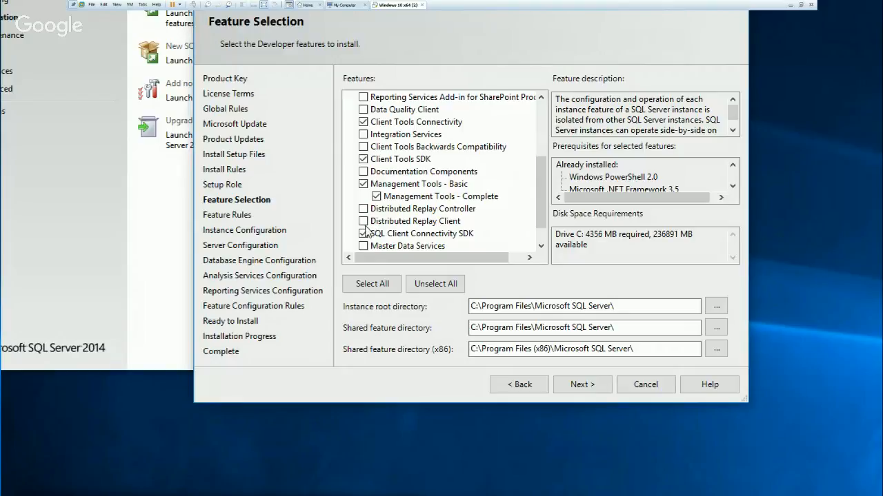
Add Data Quality Client, Integration Services, Client Tools Backwards Compatibility, Distributed Replay Controller, Distributed Replay Client and Master Data Services to the shared features.
scroll(494, 220, up, 1)
scroll(494, 220, up, 1)
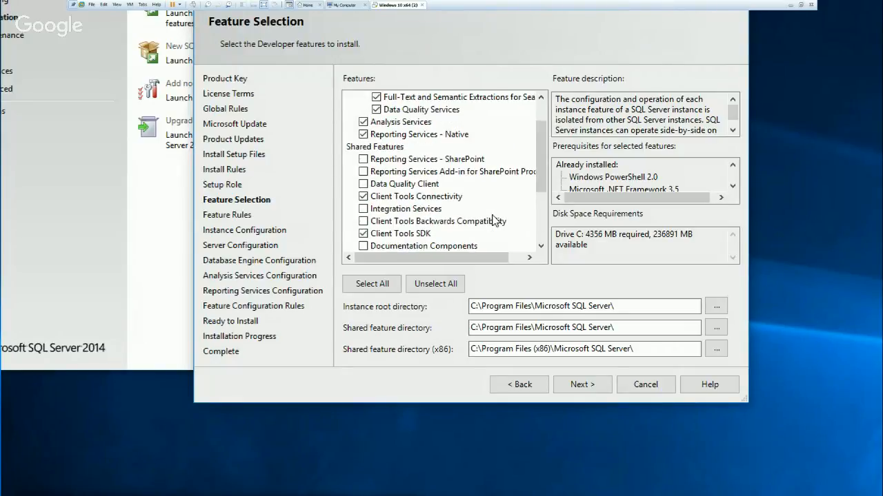
scroll(494, 220, down, 1)
click(363, 146)
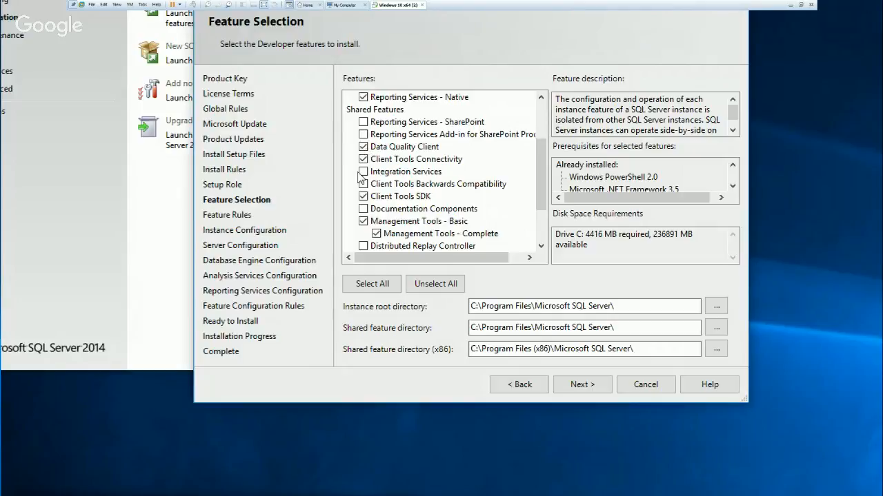
click(362, 172)
click(363, 184)
click(363, 246)
drag(540, 195, 540, 213)
click(363, 221)
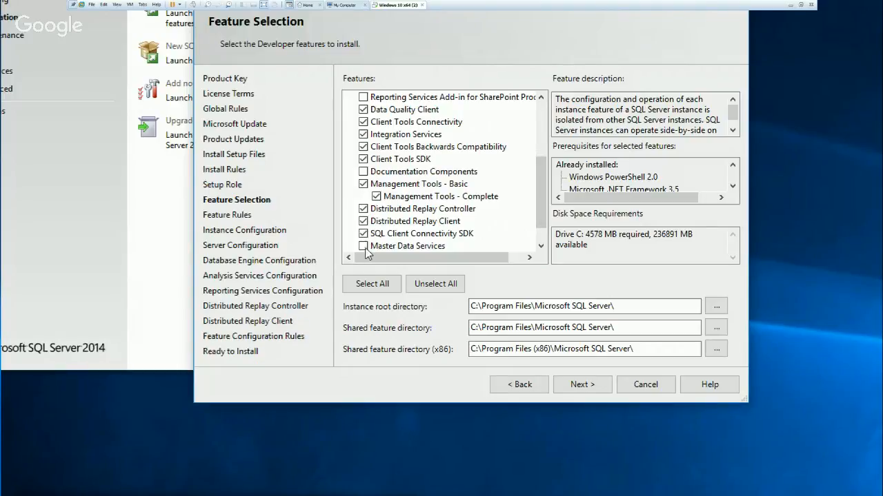
click(364, 246)
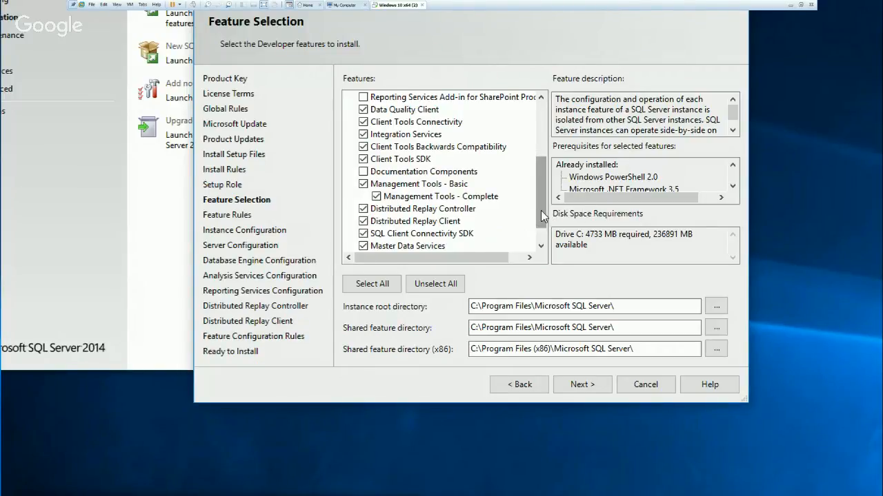
Review the whole list of selected features and show the description of Master Data Services.
drag(540, 211, 550, 153)
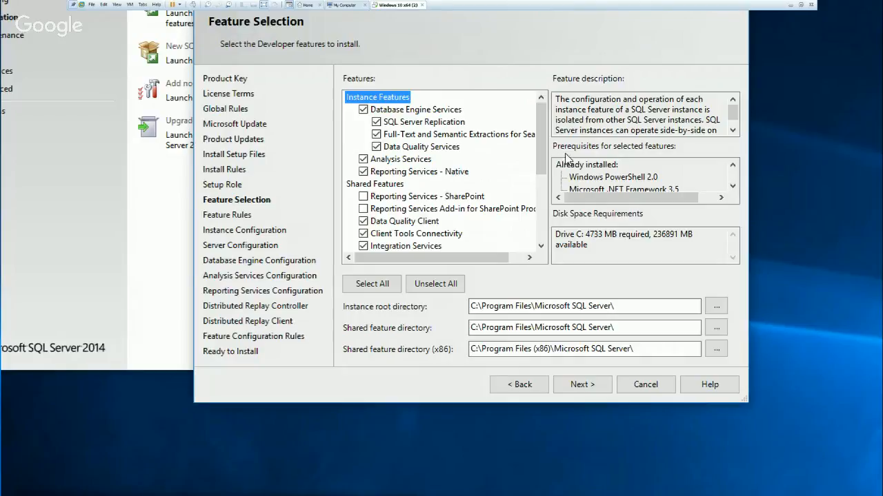
drag(541, 164, 551, 215)
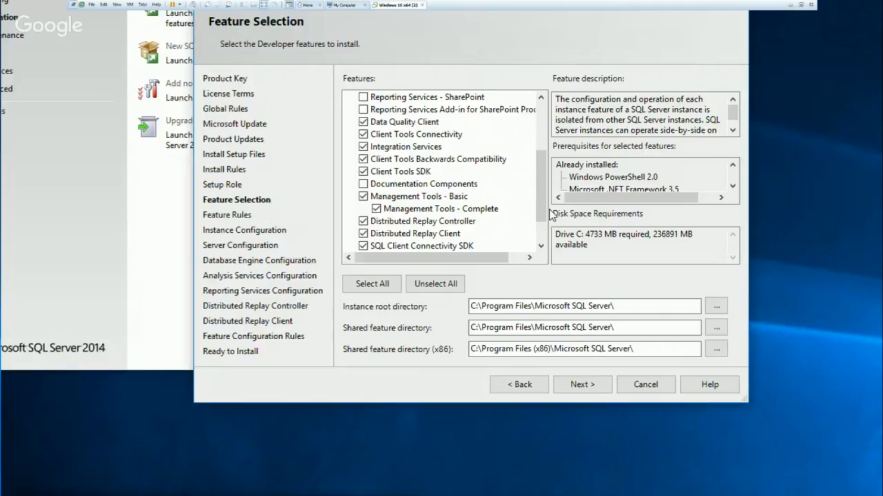
drag(537, 191, 542, 242)
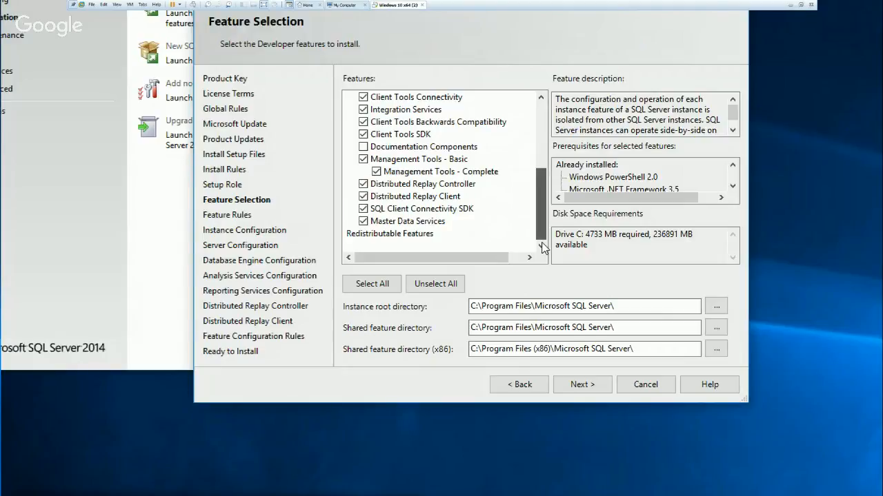
click(402, 224)
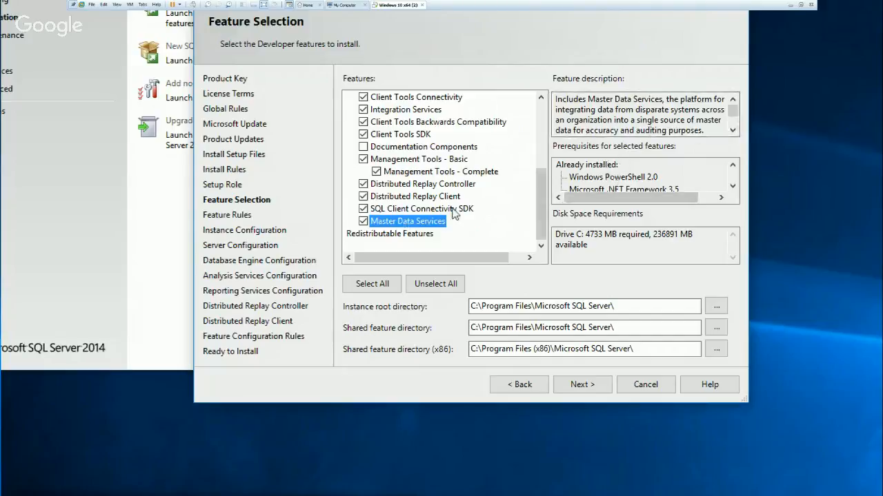
Remove Master Data Services, Distributed Replay Client and Distributed Replay Controller from the selected shared features.
click(363, 222)
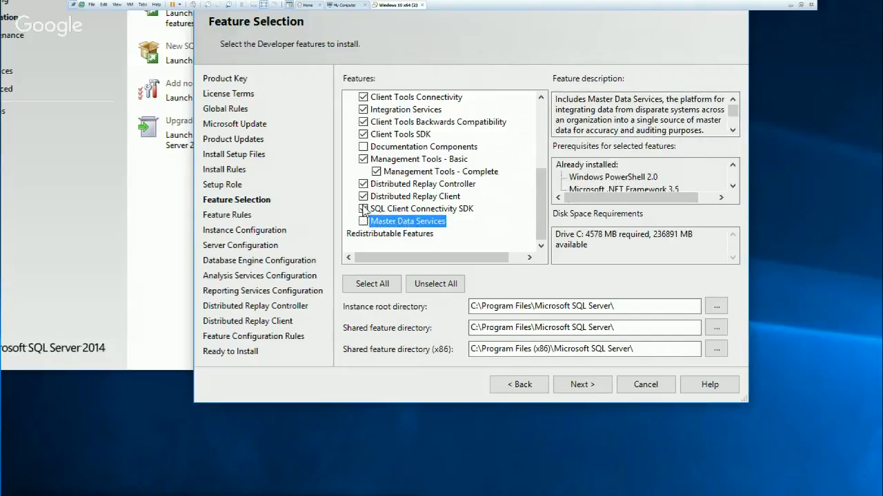
click(395, 185)
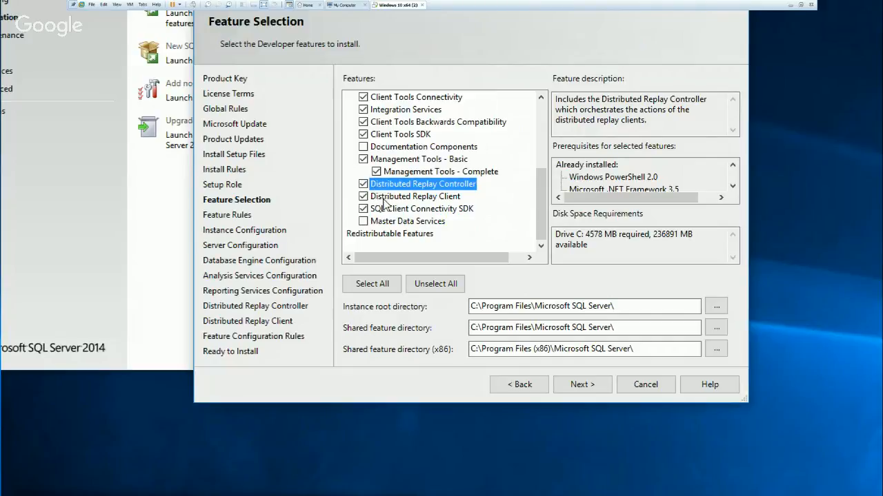
click(383, 201)
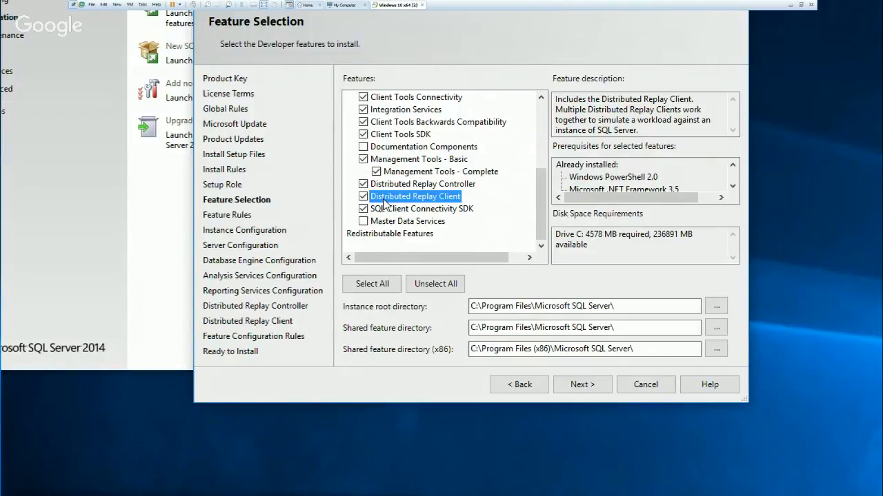
click(364, 197)
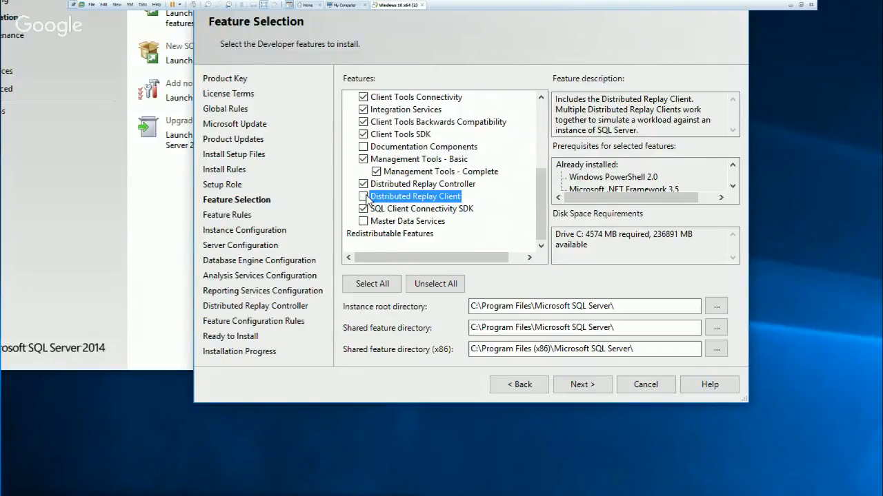
click(364, 184)
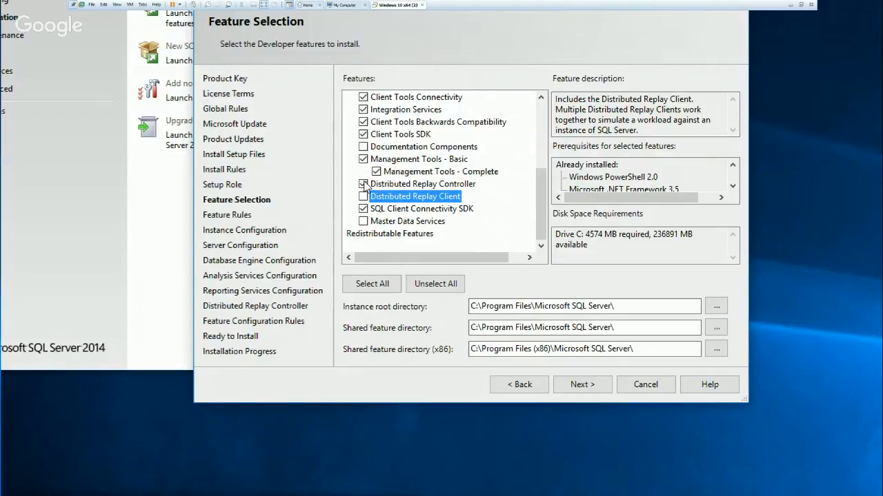
Check the descriptions of the management tools and Client Tools SDK, and deselect Client Tools Backwards Compatibility.
click(417, 175)
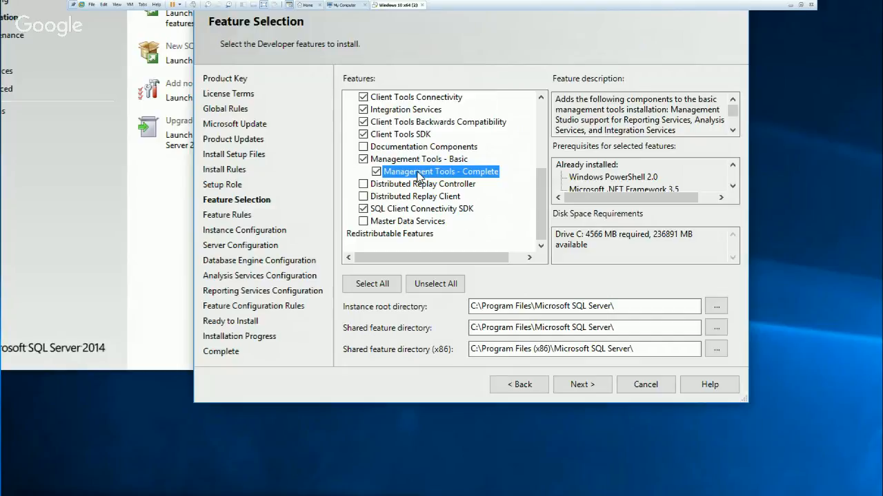
click(416, 161)
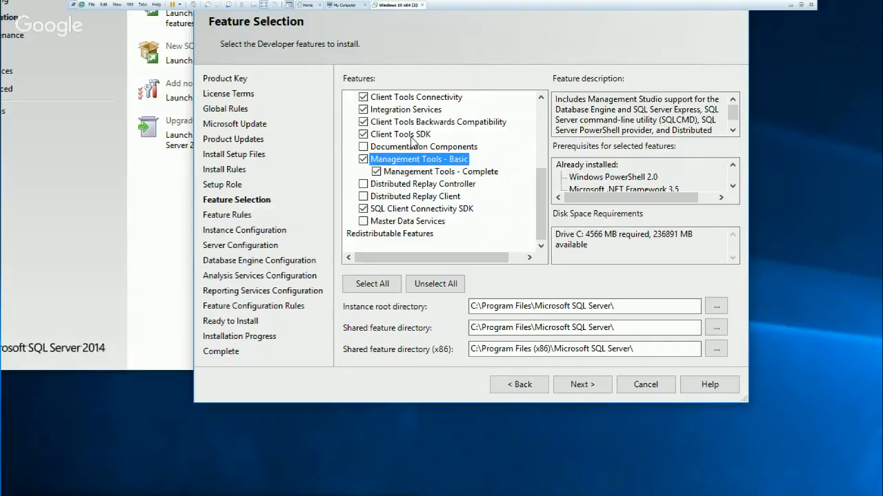
click(412, 137)
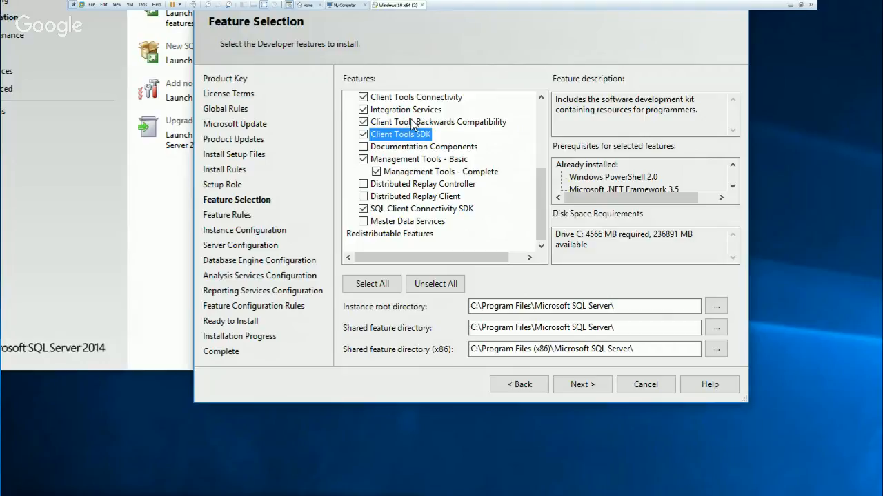
click(414, 124)
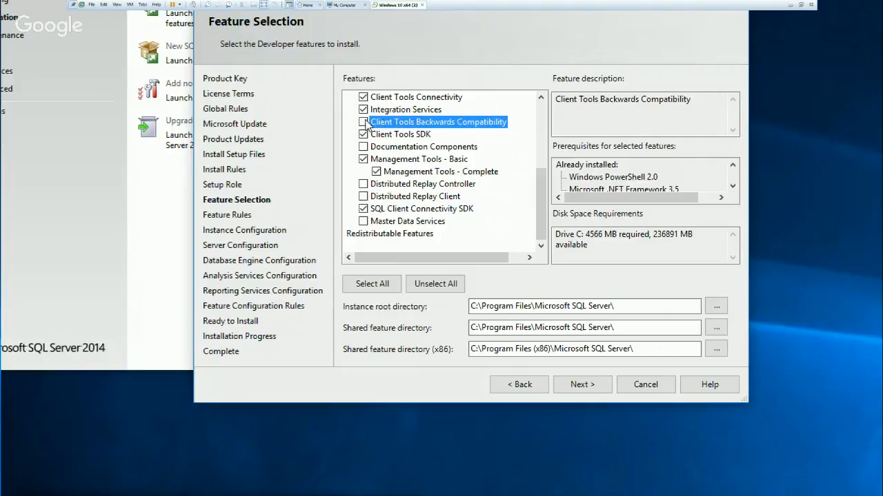
click(363, 122)
Review the complete feature list, including the descriptions of Integration Services and Data Quality Client.
click(404, 110)
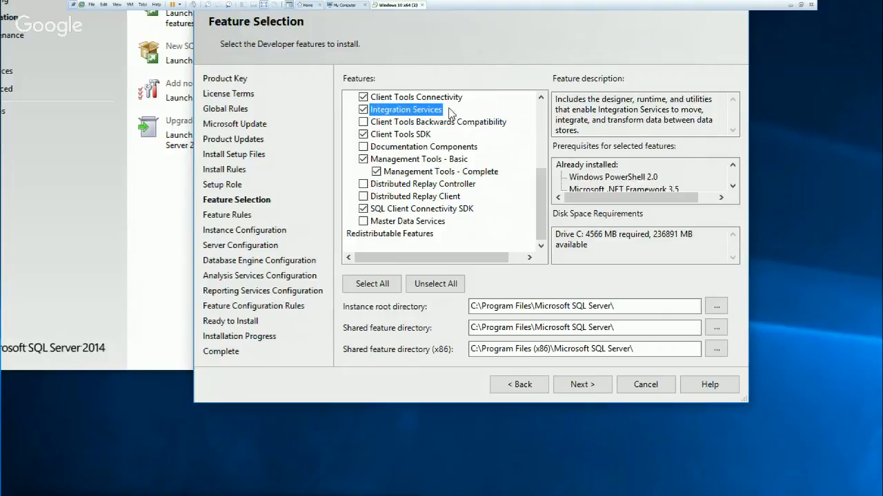
scroll(522, 137, up, 1)
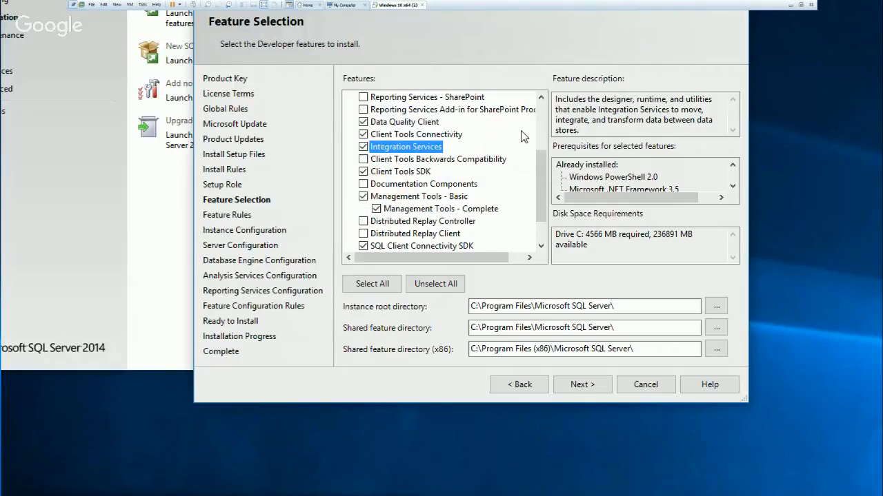
scroll(522, 137, up, 1)
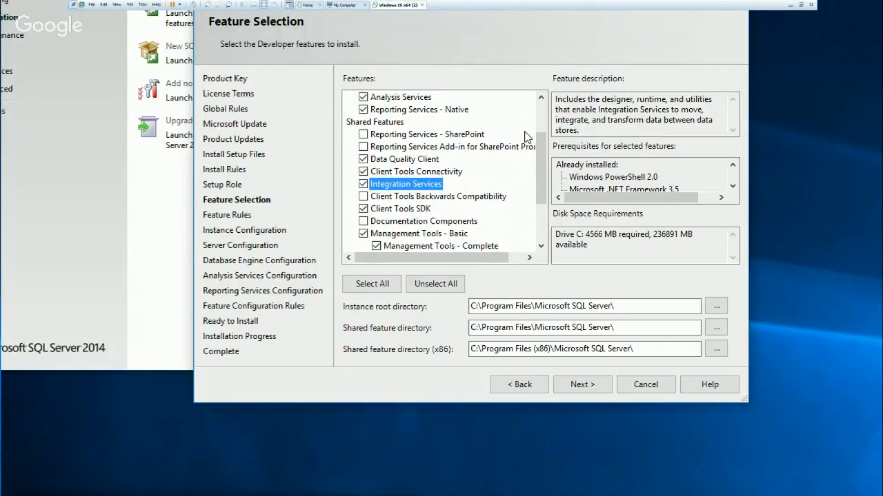
scroll(524, 137, up, 2)
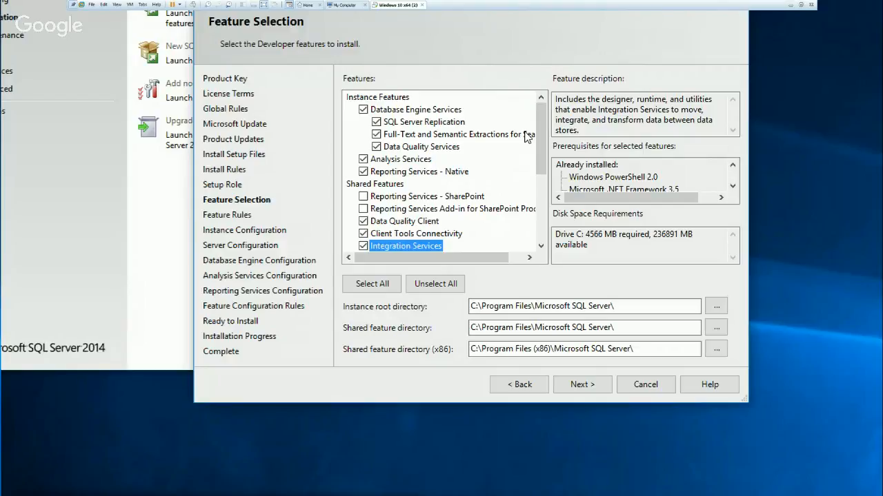
click(419, 224)
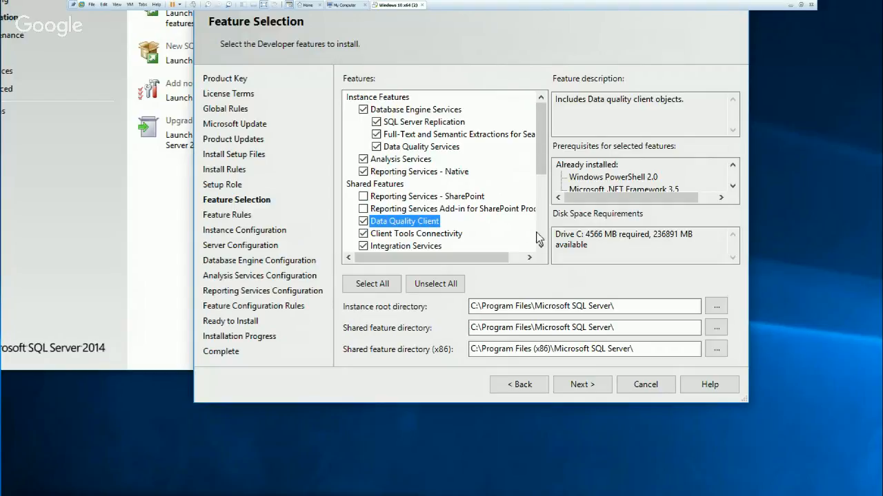
scroll(524, 236, down, 1)
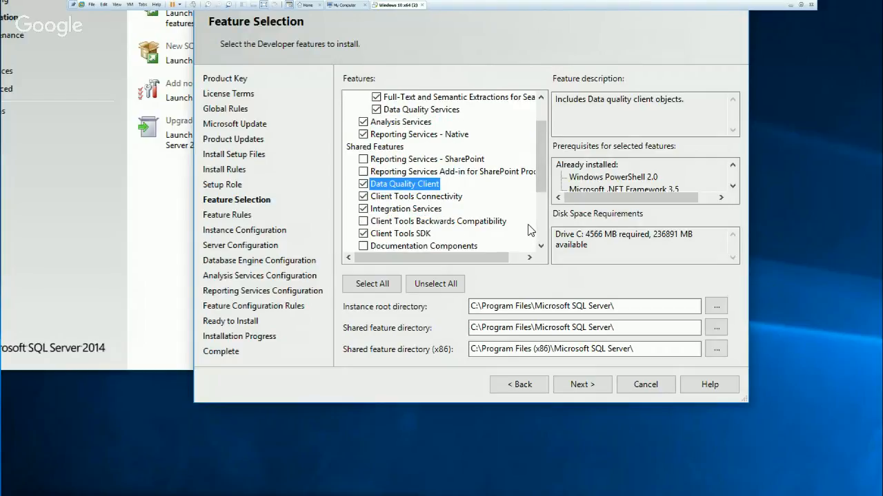
scroll(531, 230, down, 1)
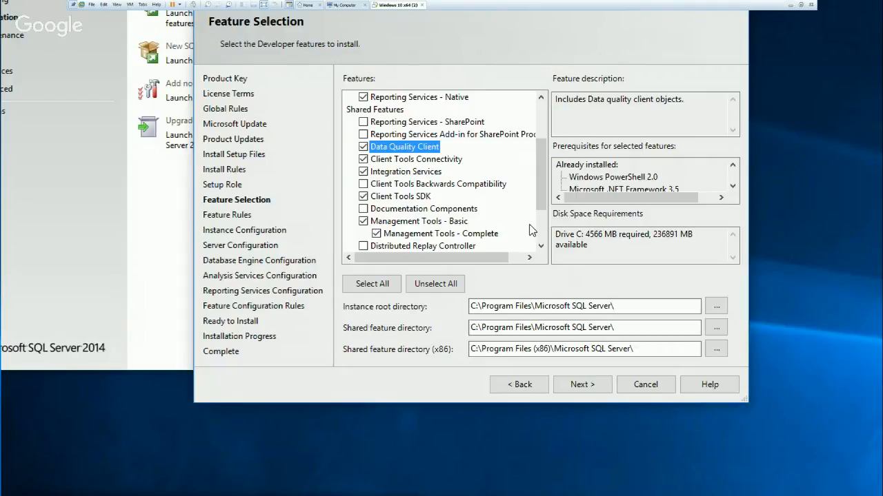
scroll(531, 230, down, 1)
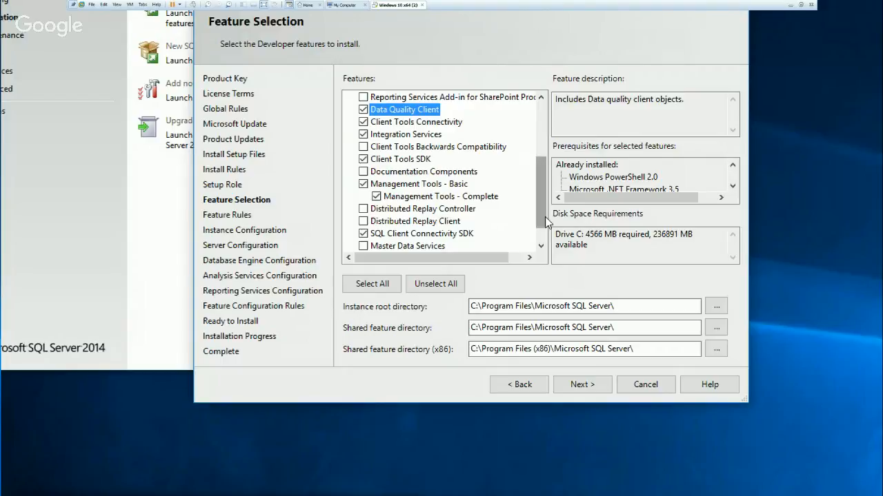
drag(545, 216, 544, 236)
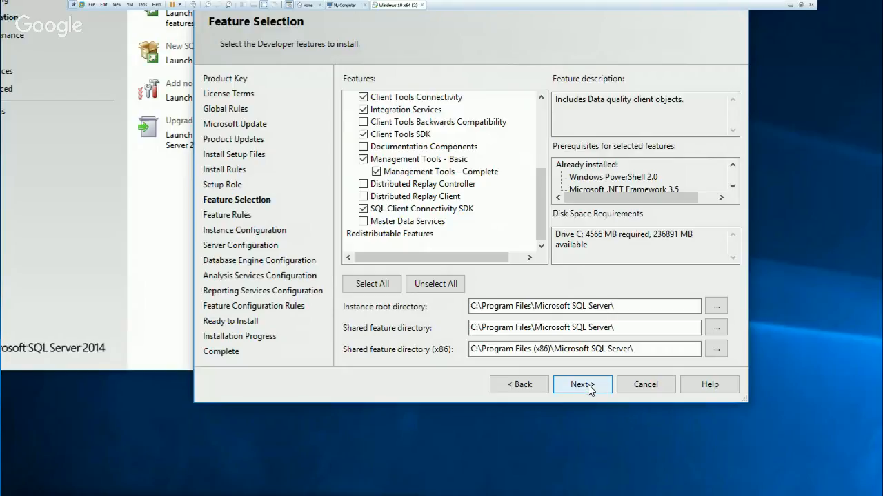
Accept the selected features and continue with the default instance MSSQLSERVER and the default service accounts.
click(588, 387)
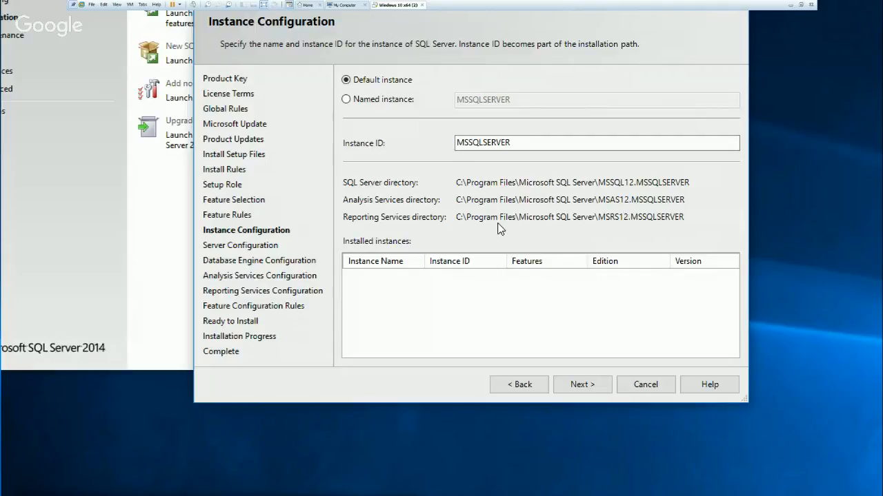
click(589, 387)
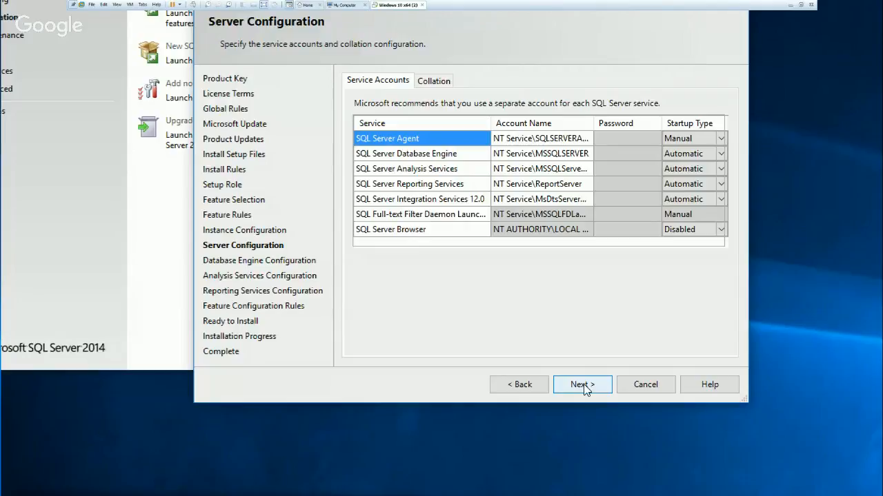
click(583, 384)
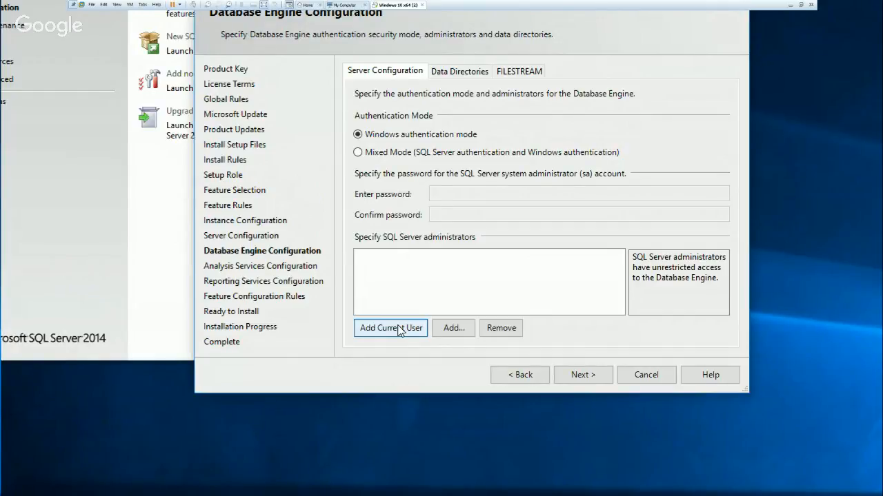
Add the current user as administrator of the Database Engine and Analysis Services, keeping Windows authentication, Multidimensional and Data Mining Mode and the default data directories.
click(399, 330)
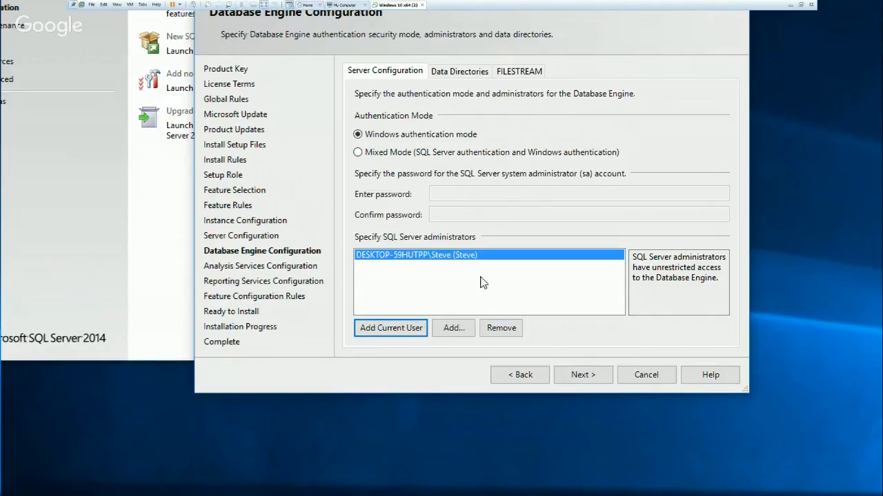
click(590, 376)
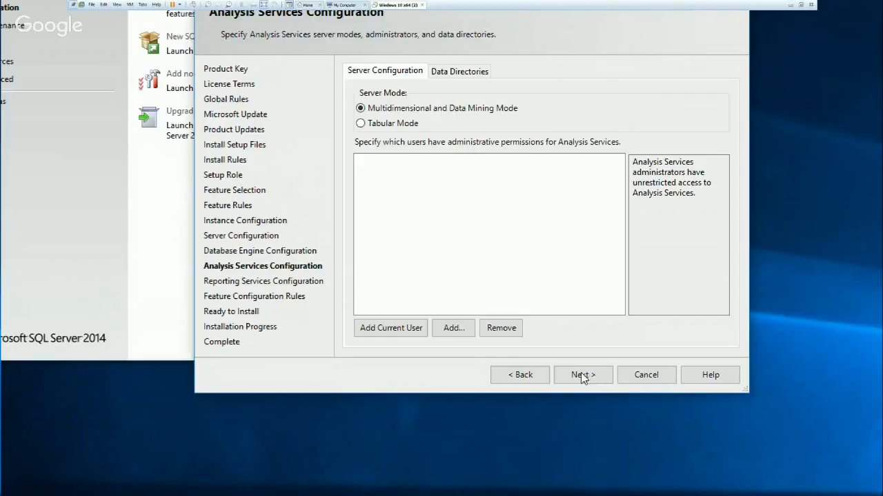
click(396, 328)
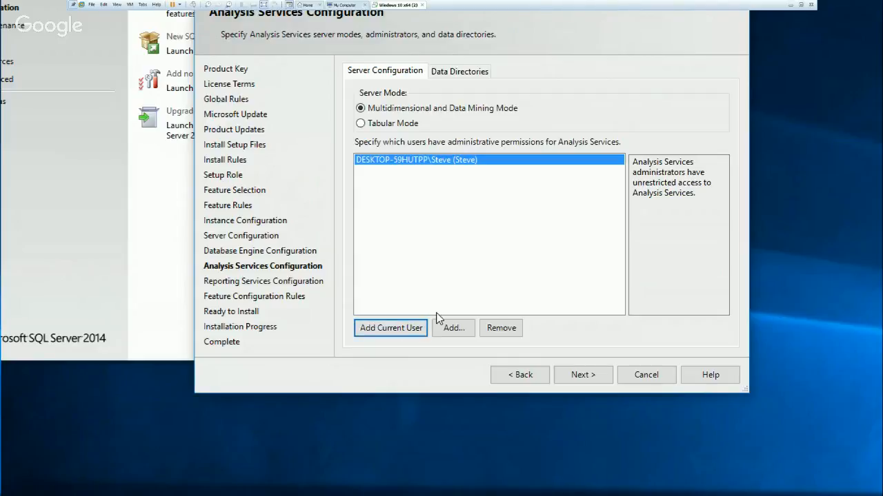
click(466, 74)
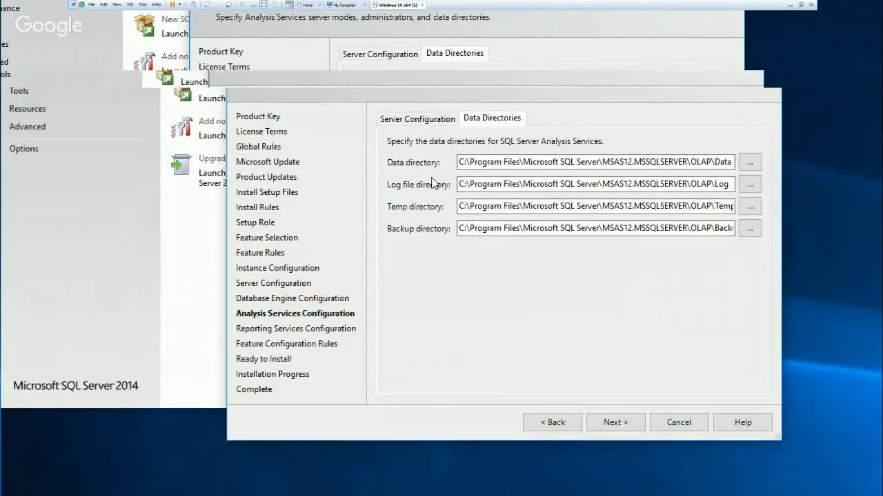
click(616, 427)
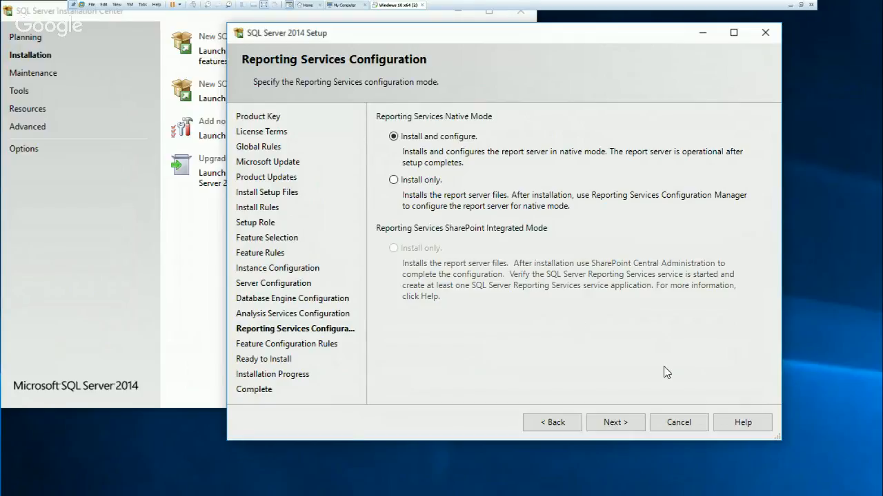
Keep Install and configure for Reporting Services Native Mode and start the installation from the Ready to Install summary.
click(628, 423)
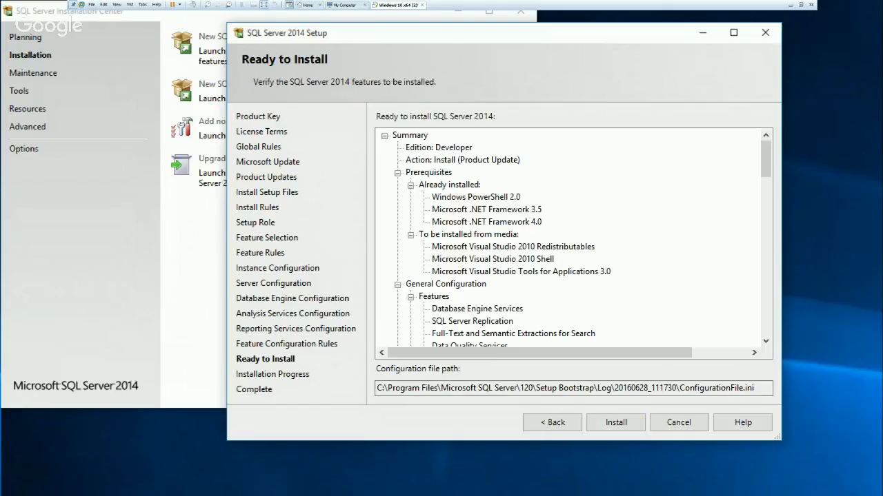
drag(529, 40, 424, 18)
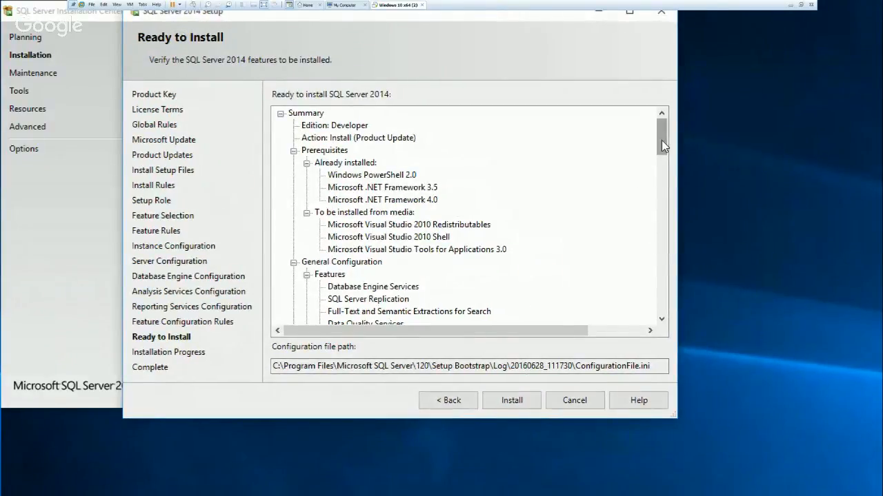
drag(662, 139, 647, 370)
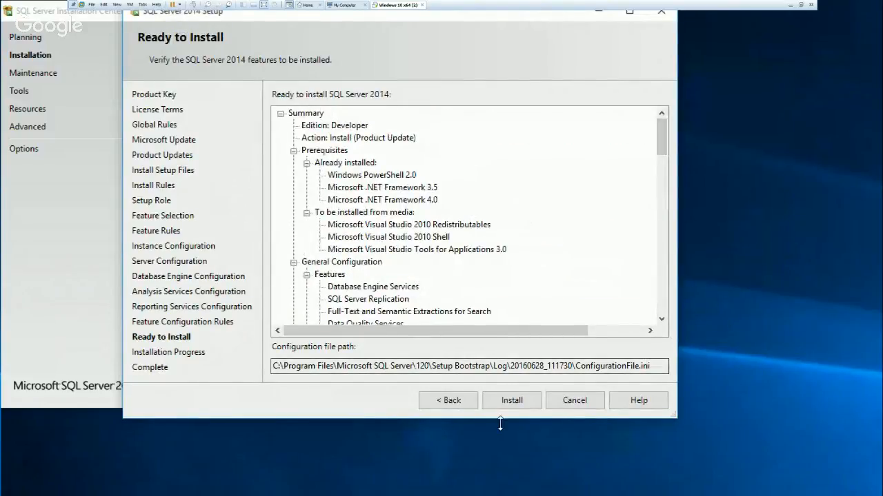
click(512, 401)
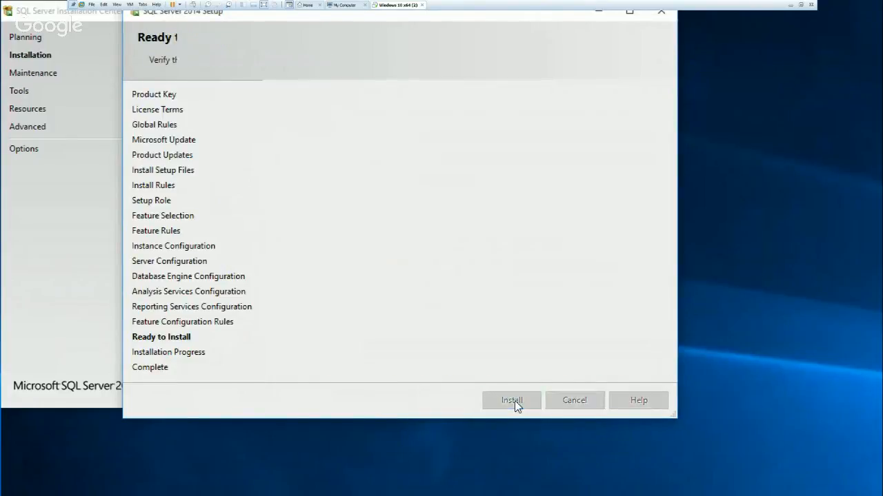
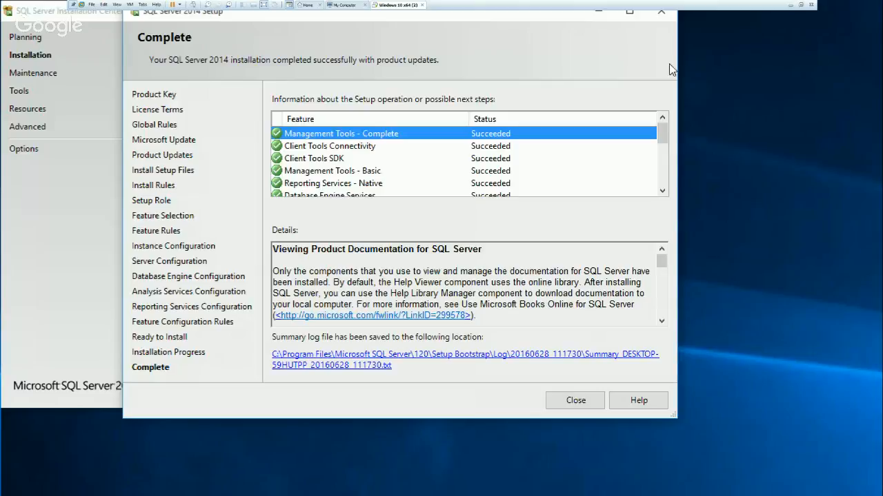
Close the completed SQL Server 2014 Setup wizard and the SQL Server Installation Center.
mouse_move(664, 138)
mouse_down()
mouse_move(667, 193)
mouse_move(667, 132)
mouse_up()
drag(475, 13, 513, 48)
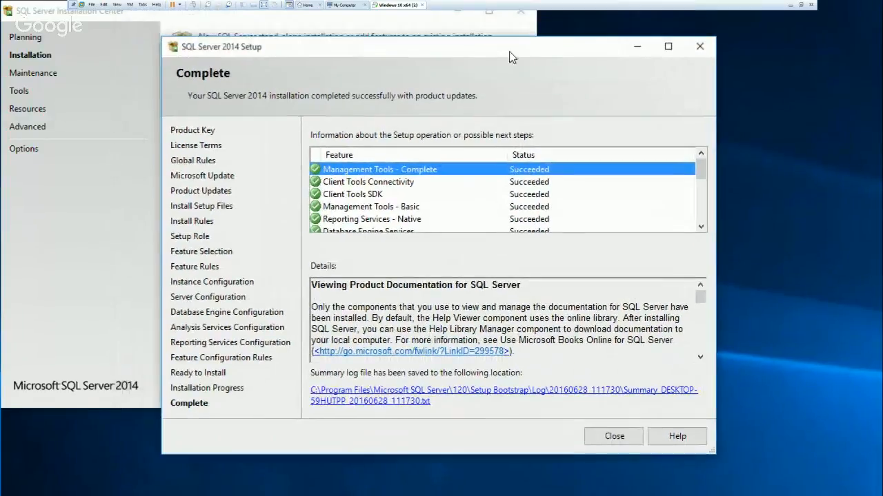
click(700, 47)
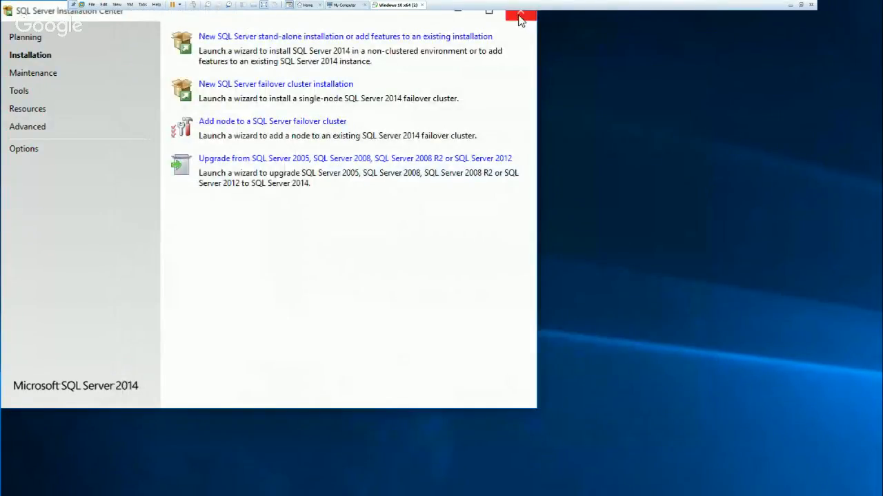
click(522, 19)
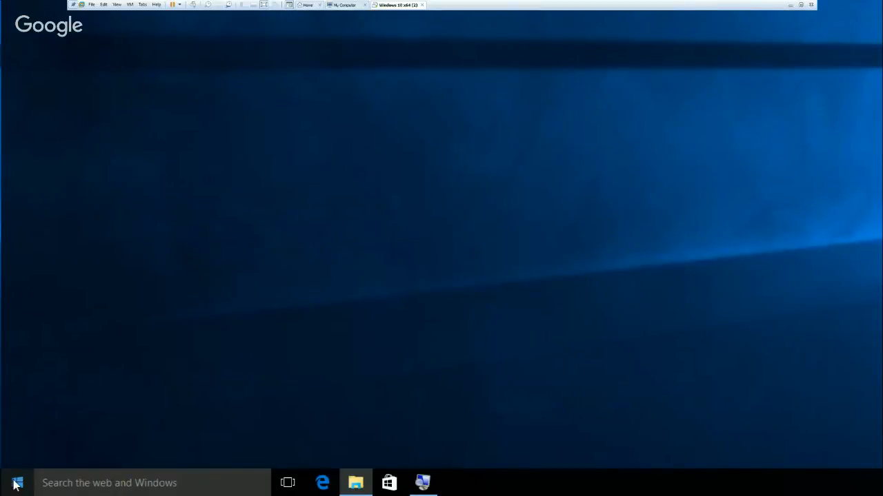
Examine the installed apps list for the two Microsoft SQL Server folders and the tools they contain, including SQL Server 2014 Management Studio.
click(17, 484)
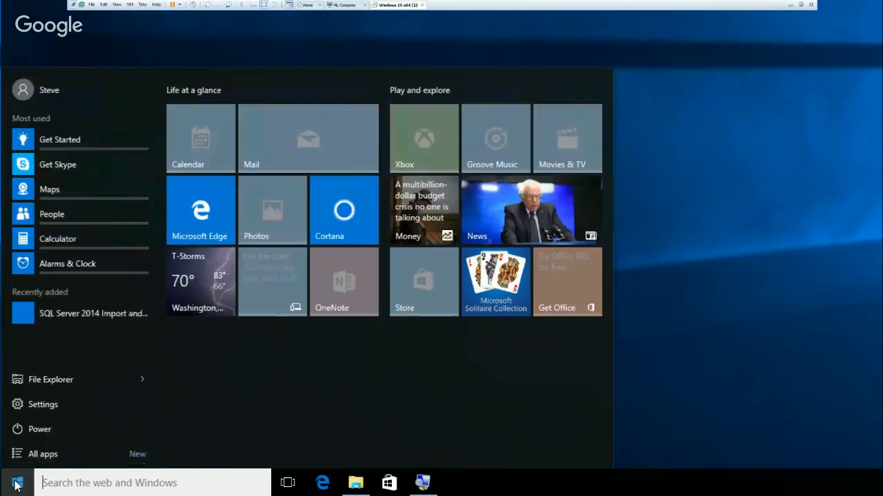
click(57, 381)
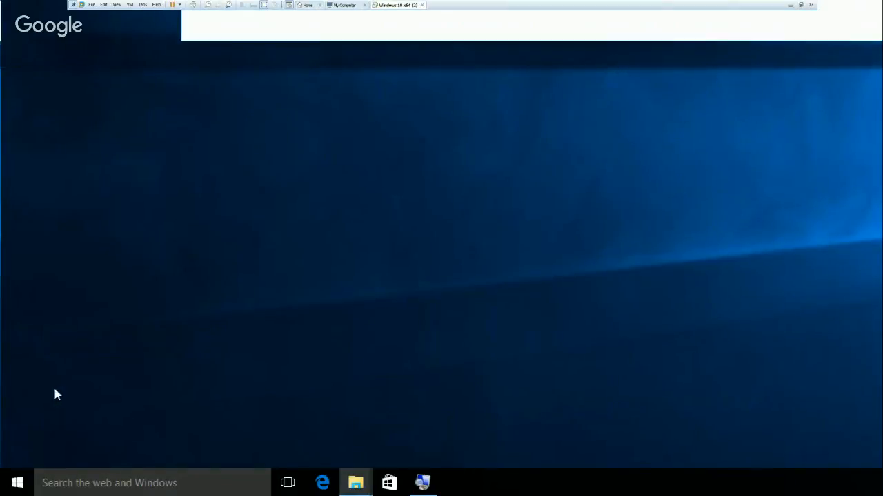
click(15, 485)
click(20, 460)
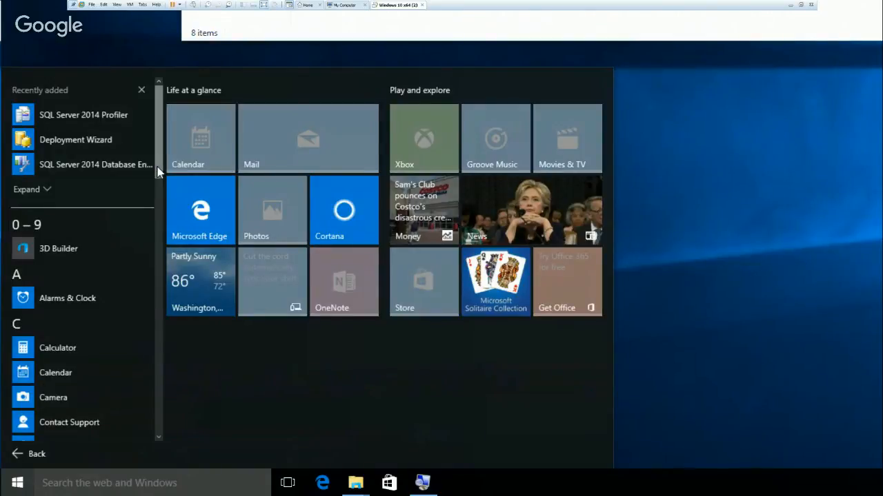
drag(157, 172, 161, 290)
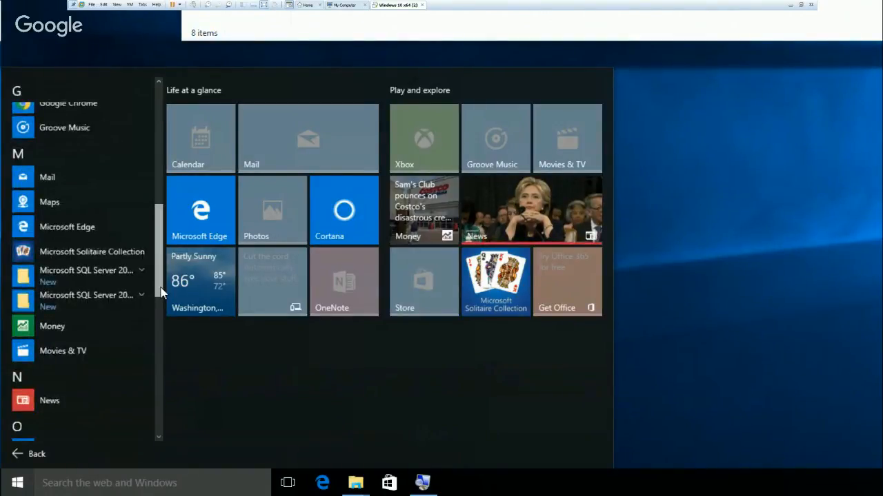
scroll(122, 266, down, 2)
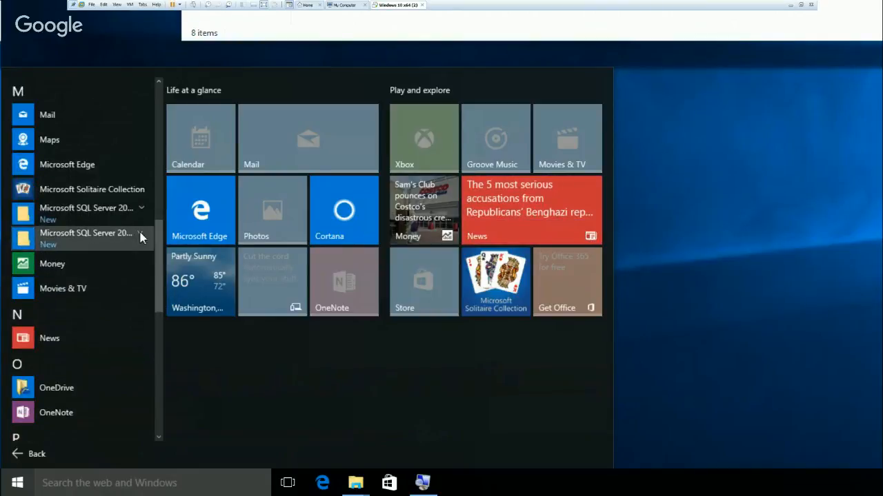
click(140, 237)
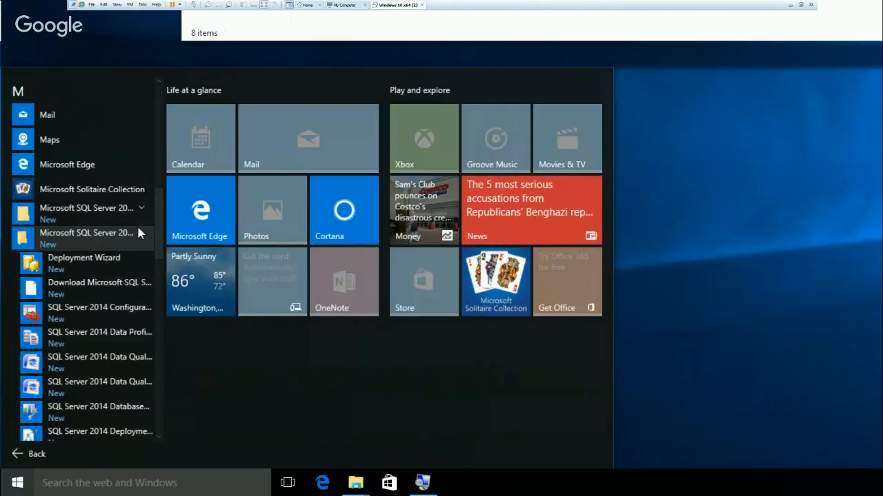
click(144, 206)
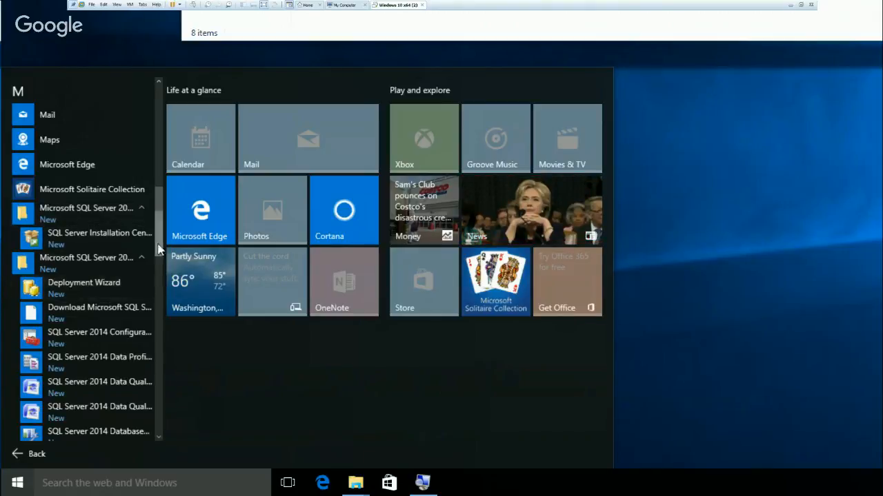
scroll(153, 292, down, 6)
scroll(162, 295, down, 3)
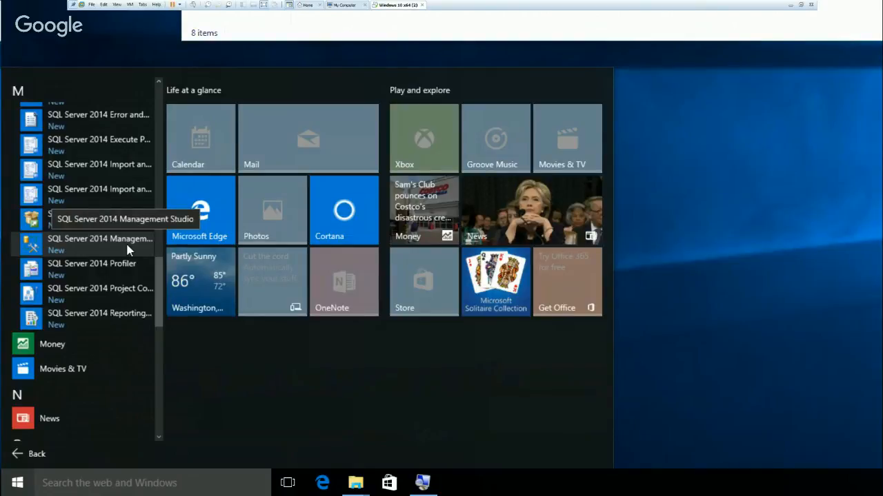
mouse_move(158, 260)
mouse_down()
mouse_move(154, 134)
mouse_move(158, 277)
mouse_move(157, 257)
mouse_up()
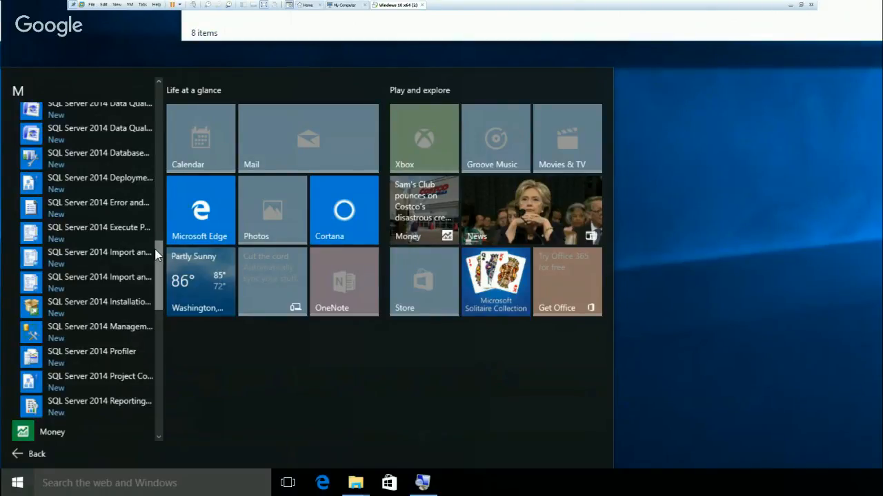
drag(156, 255, 154, 97)
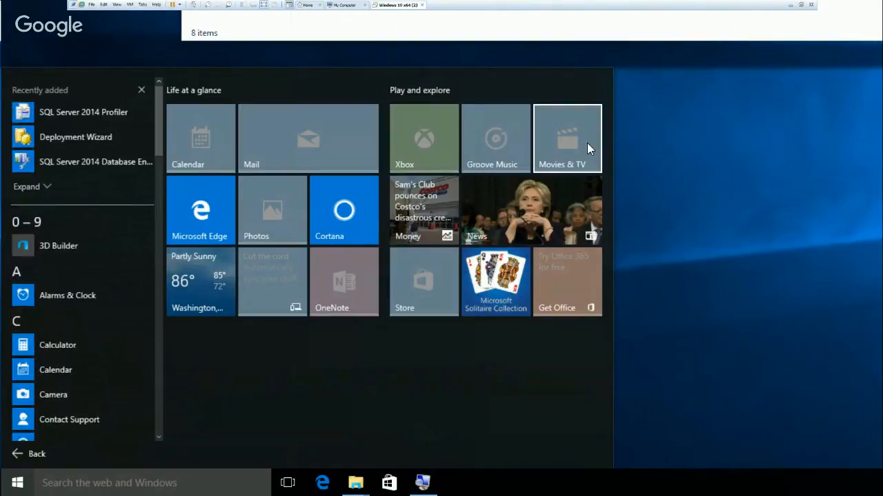
click(652, 147)
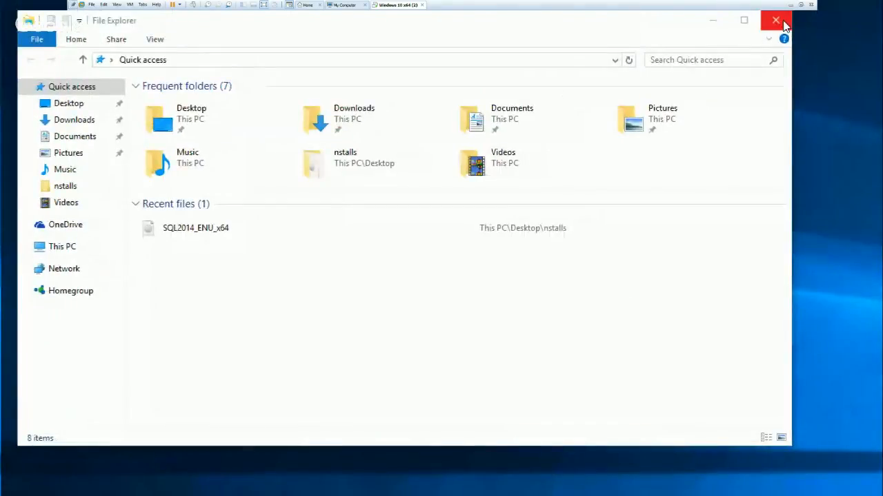
Close the File Explorer window and reduce the Magnifier zoom to 100%.
click(784, 25)
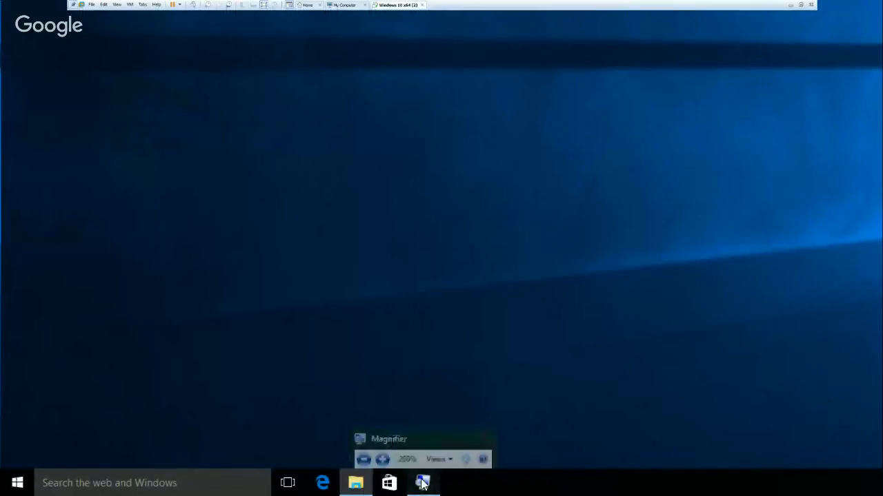
click(423, 484)
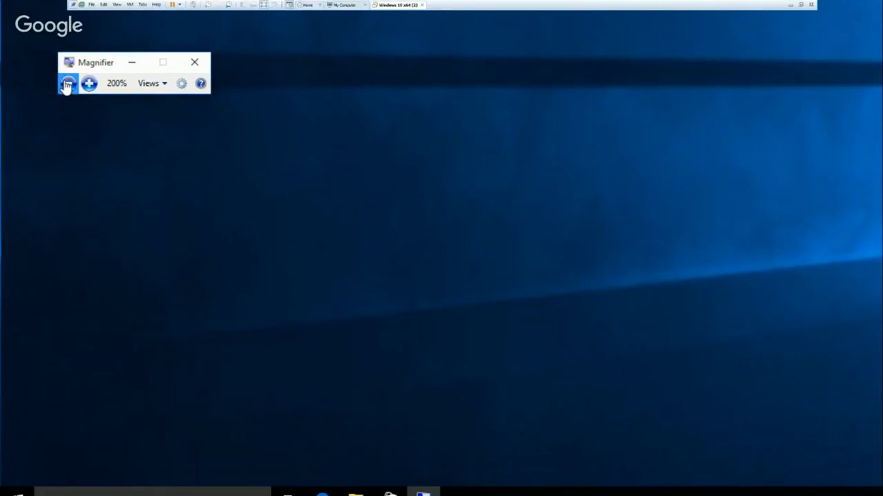
click(67, 85)
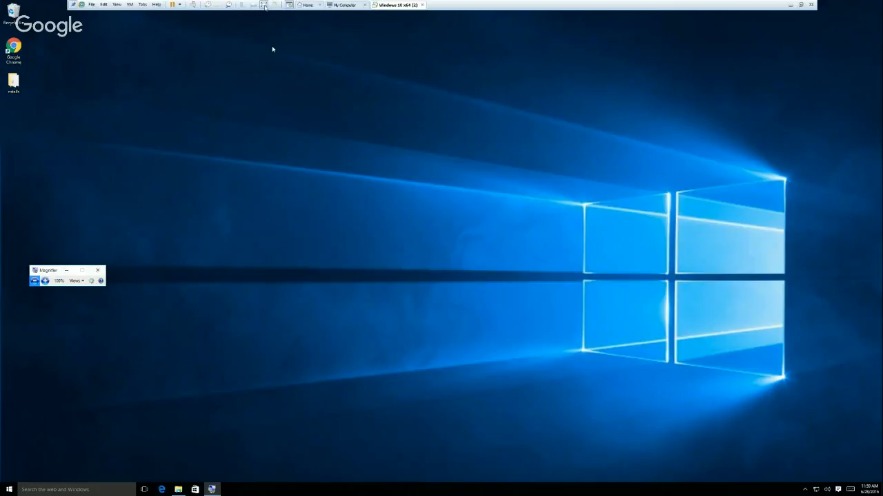
Take the Windows 10 virtual machine out of full screen, switch to the Google Hangouts window and stop the broadcast.
click(263, 5)
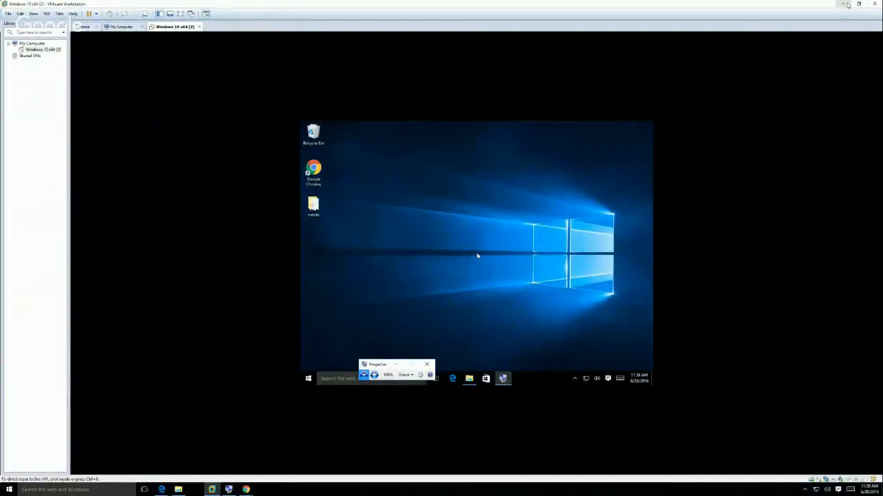
click(844, 4)
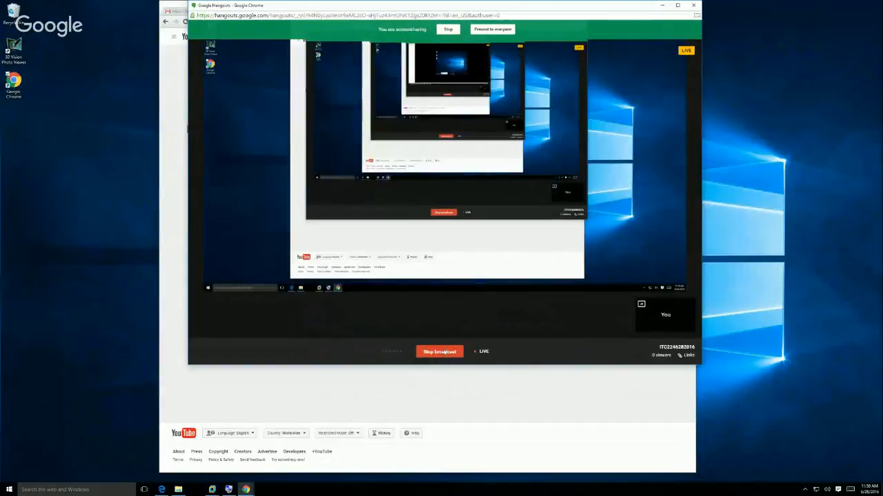
click(444, 352)
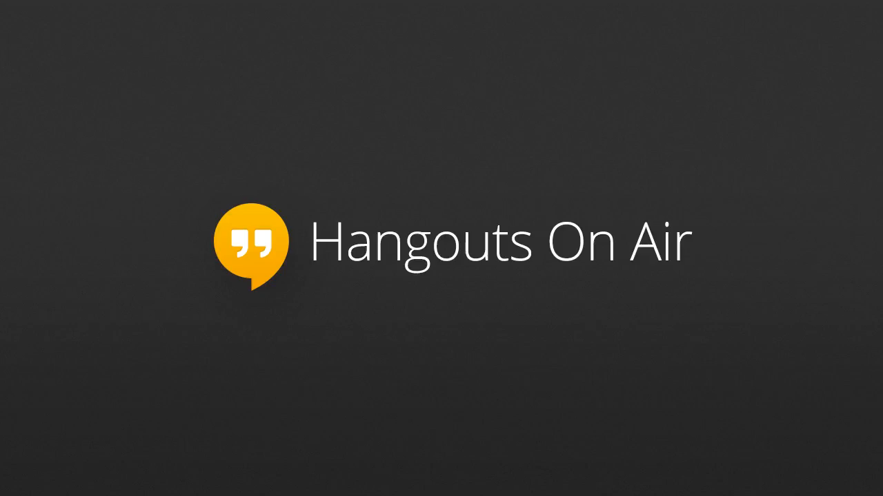